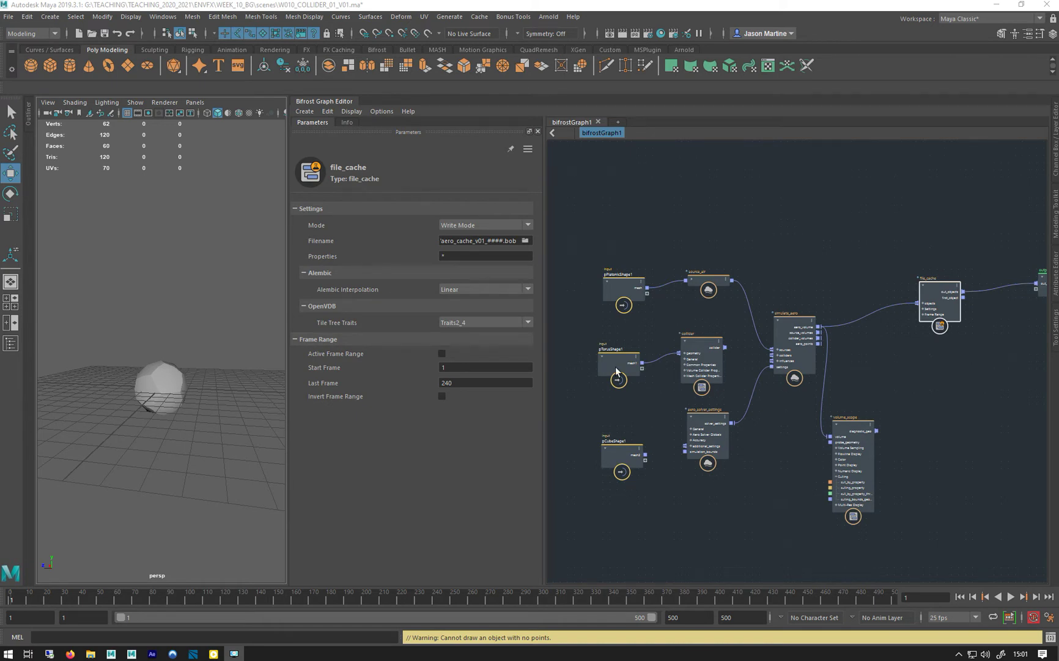
Step: Frame the file_cache and output nodes in the Bifrost graph and bring up node search
middle_drag(768, 193, 685, 182)
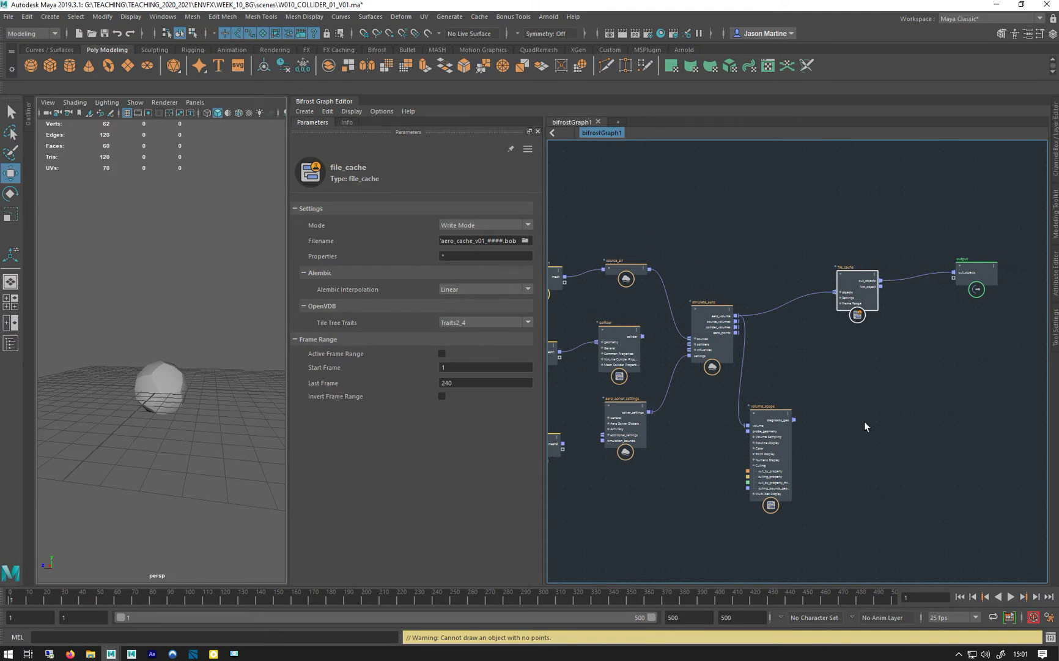
click(972, 281)
middle_drag(838, 223, 780, 220)
scroll(774, 247, up, 1)
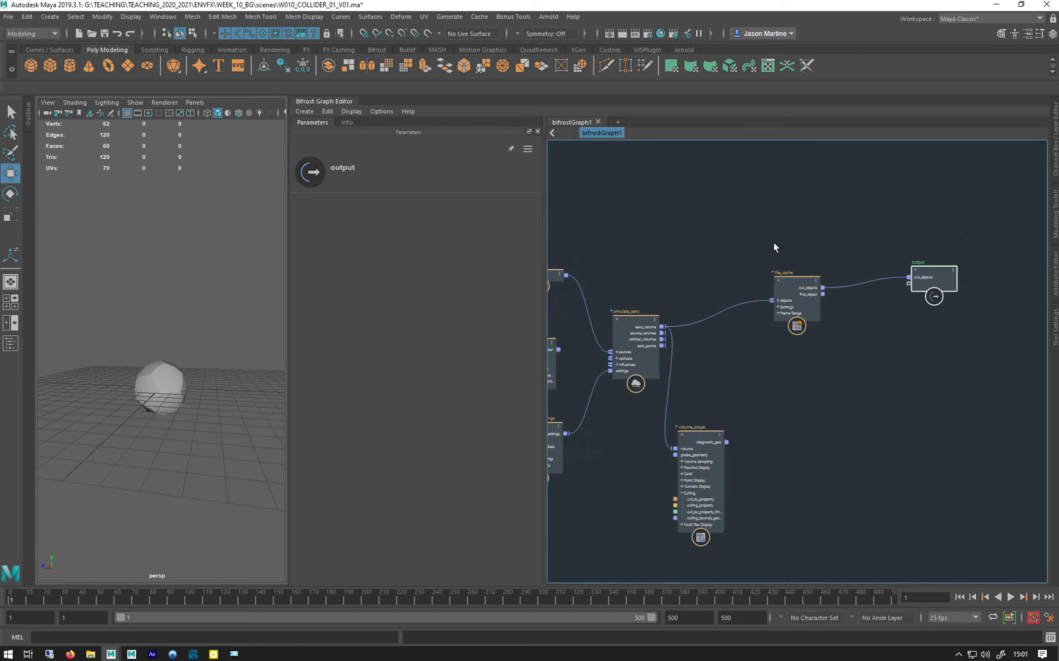
scroll(774, 246, up, 2)
click(914, 400)
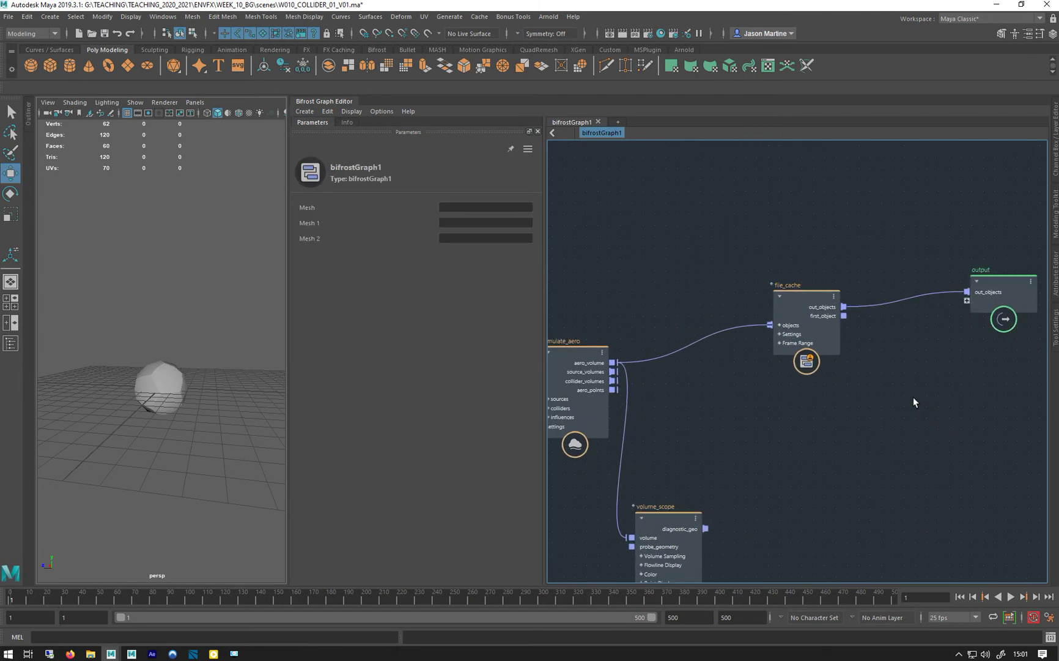
key(Tab)
Step: Add an assign_material node from an 'ASSI' search and place it beside the output node
text(AS)
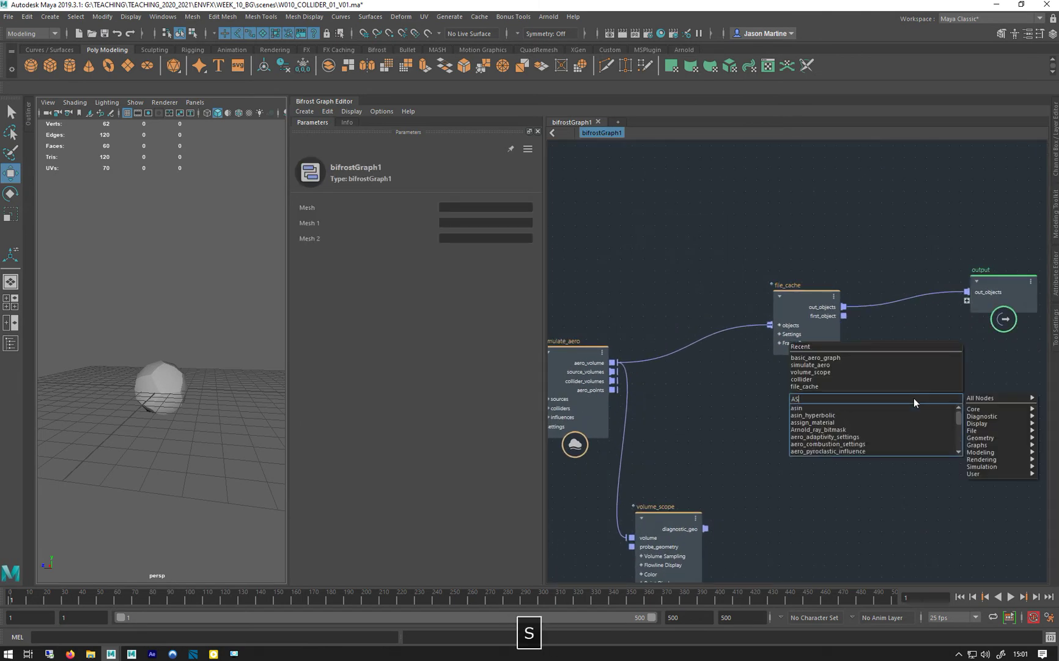
text(SI)
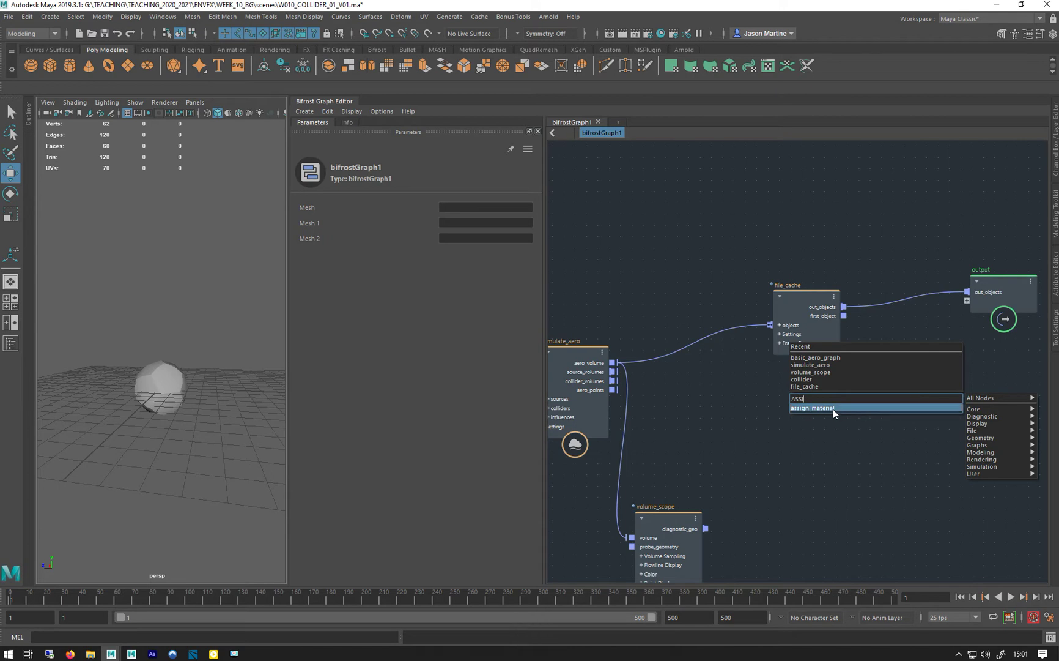
click(887, 408)
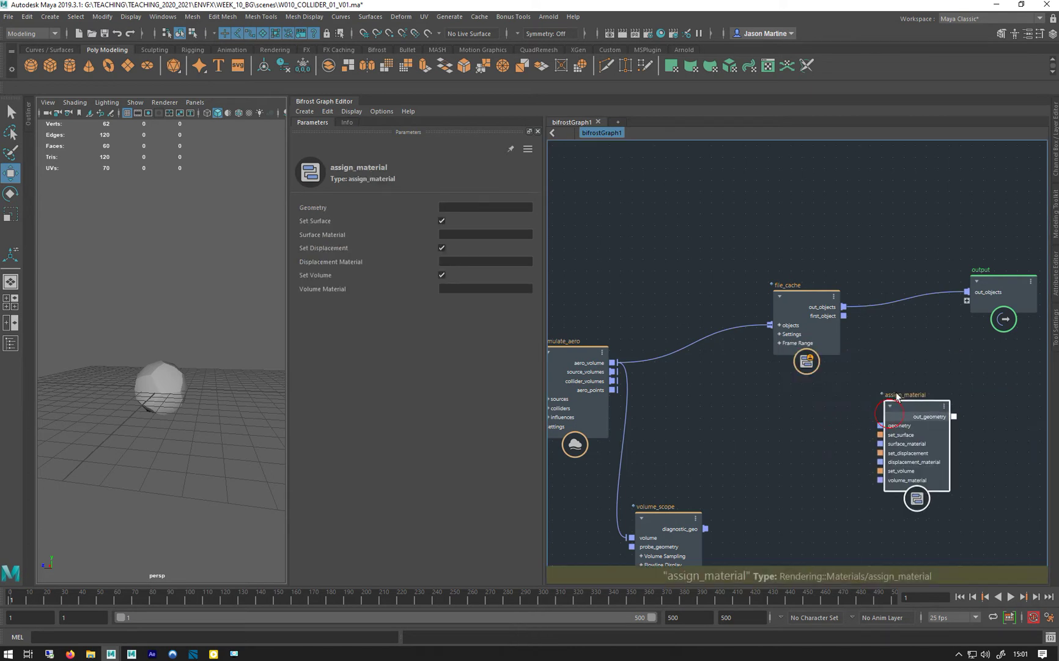
scroll(899, 371, up, 4)
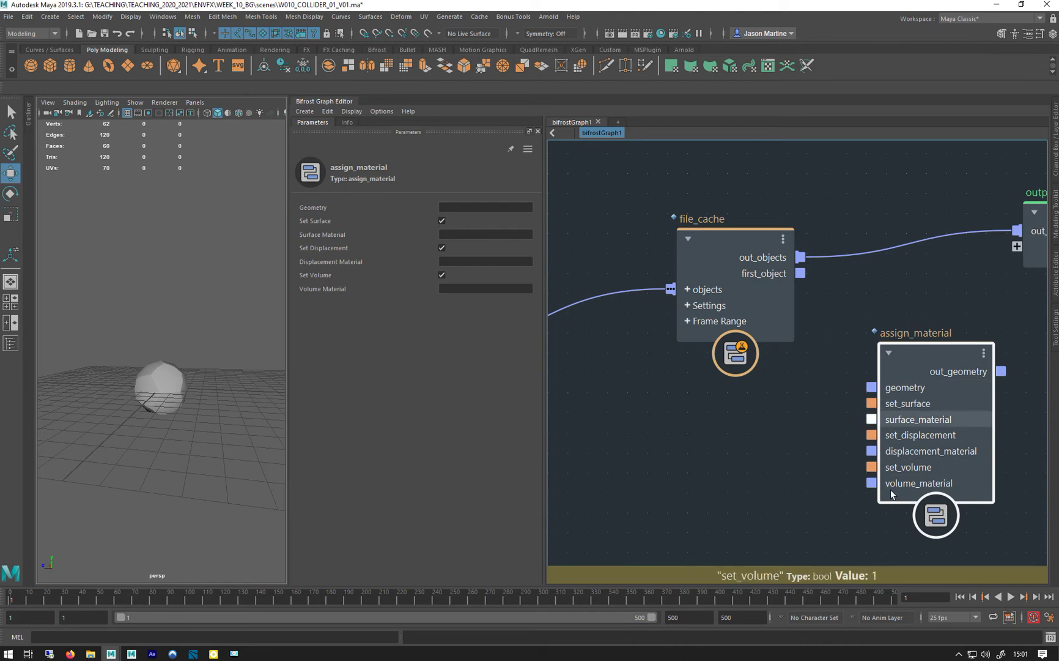
middle_drag(808, 365, 666, 363)
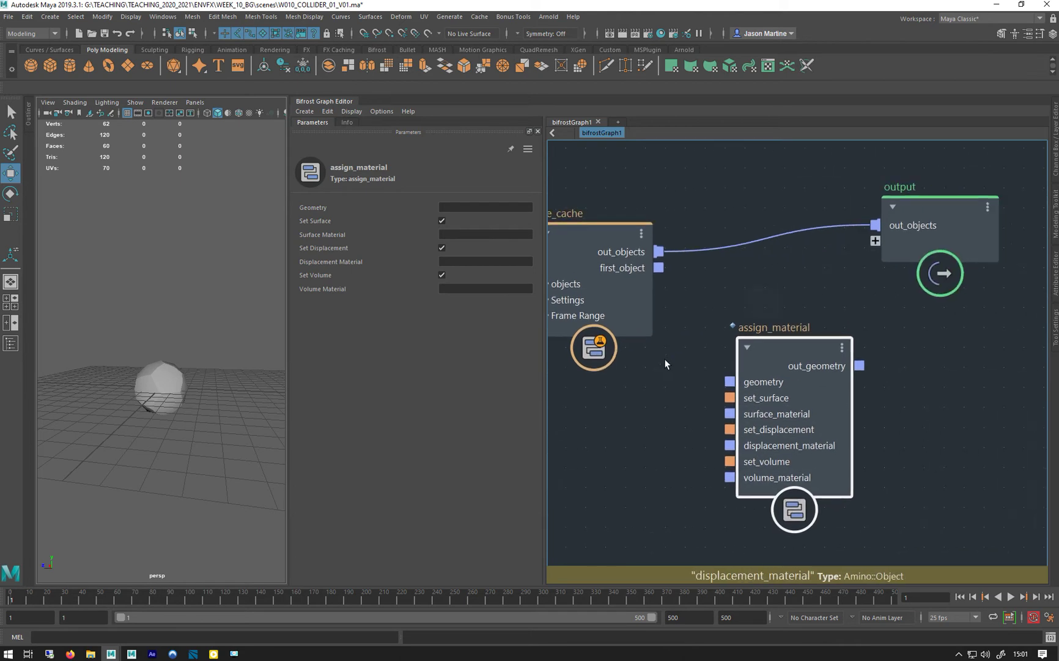
drag(778, 353, 768, 325)
Step: Wire file_cache out_objects into assign_material geometry and out_geometry into the output node
drag(659, 252, 733, 353)
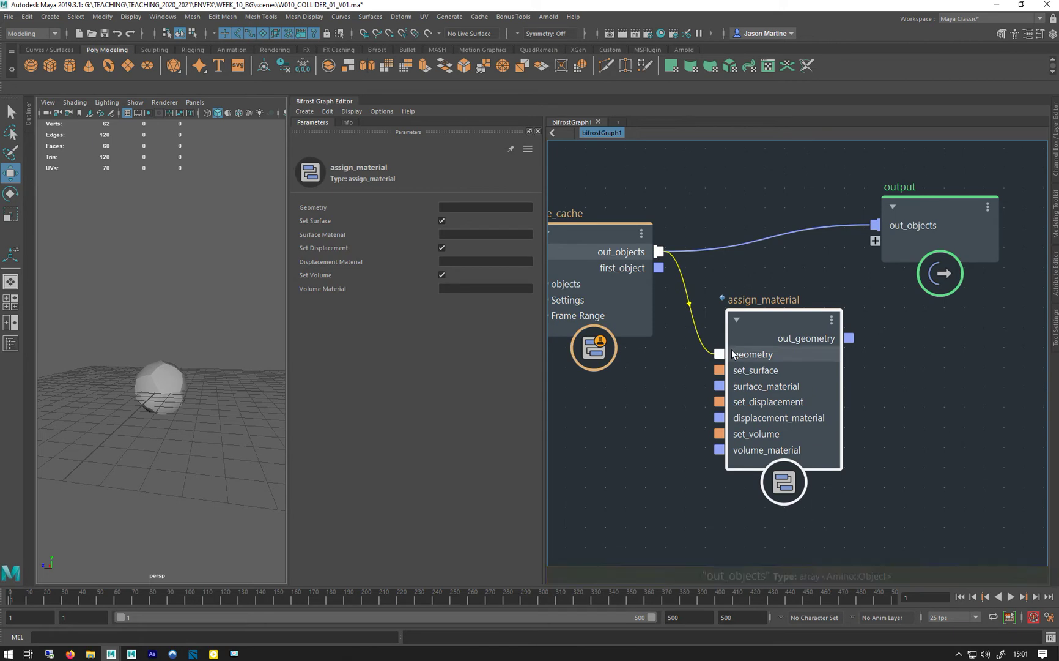
drag(732, 354, 732, 354)
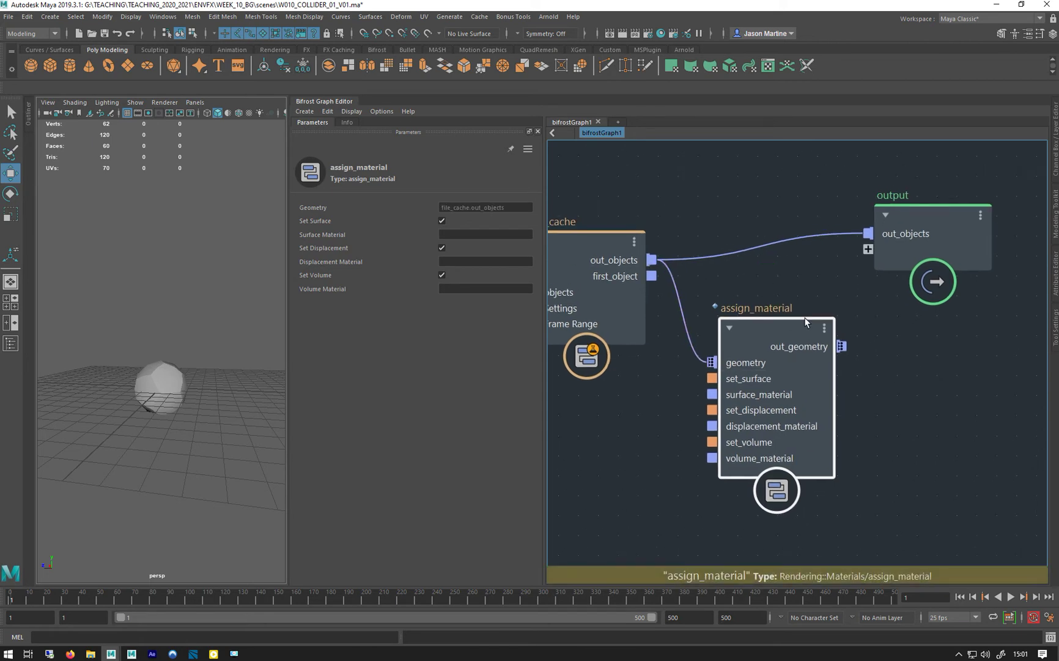
drag(842, 346, 878, 234)
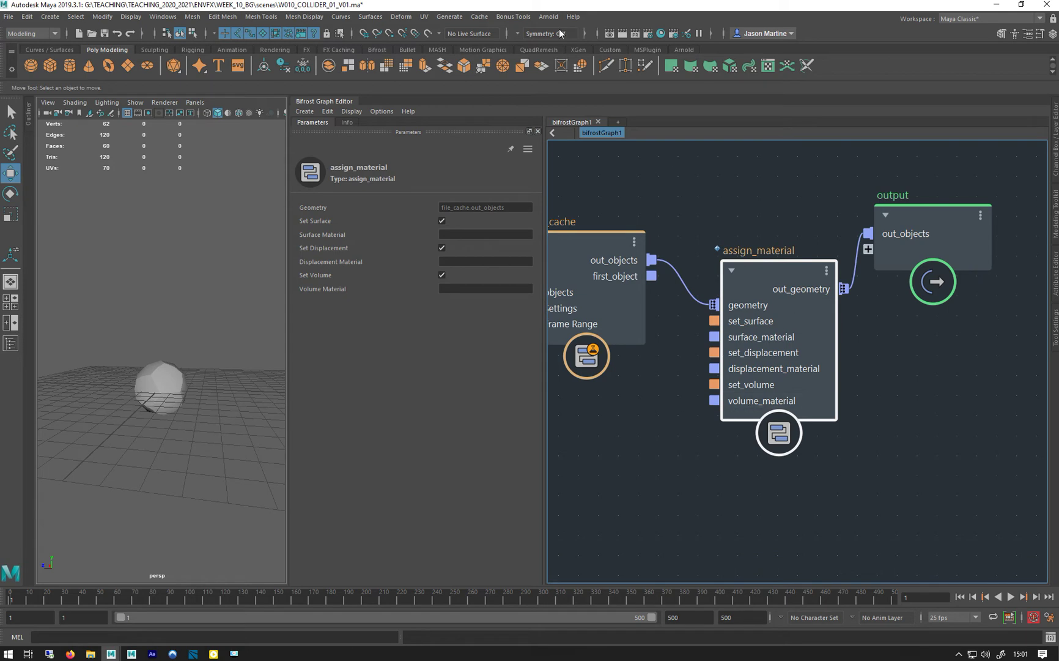
Step: Create an Arnold aiStandardVolume shader in Hypershade and rename it aiStandardVolume_SMOKE
click(660, 31)
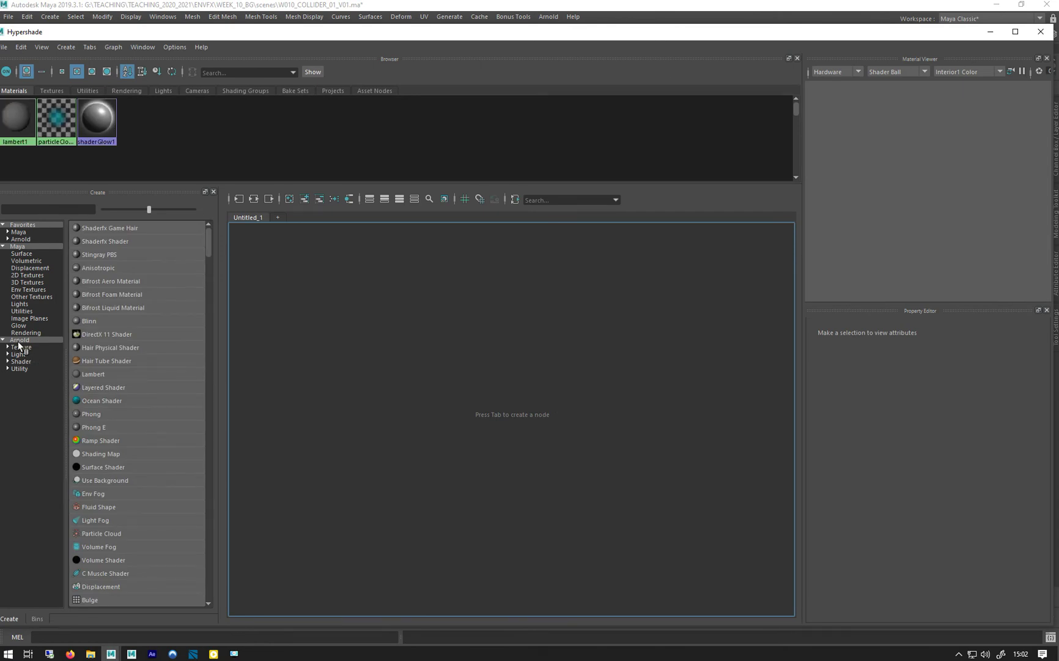
click(21, 362)
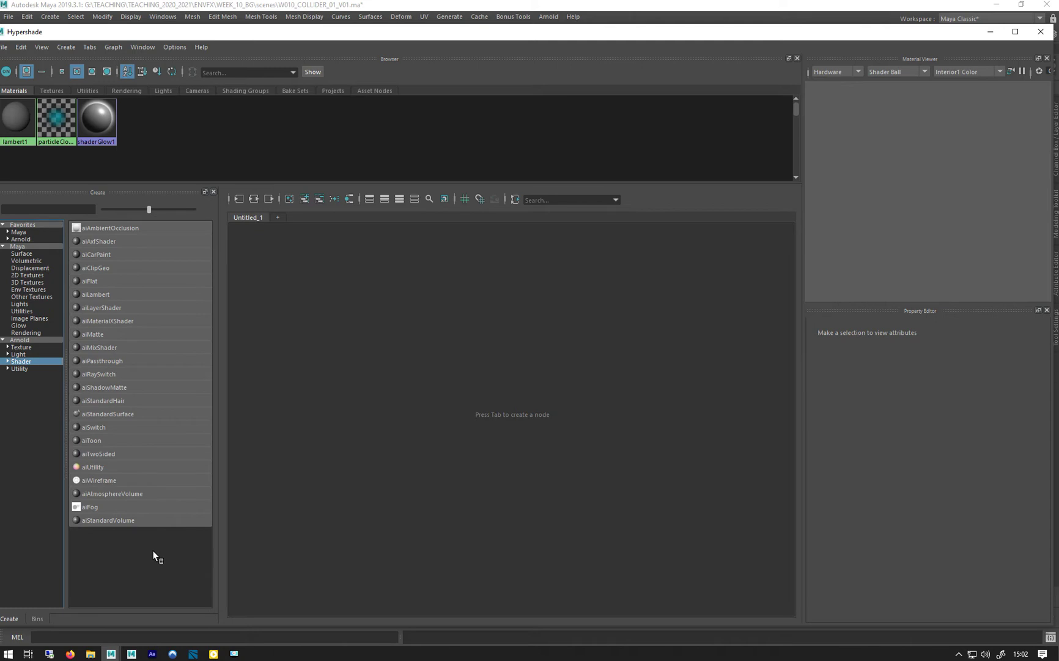
click(95, 521)
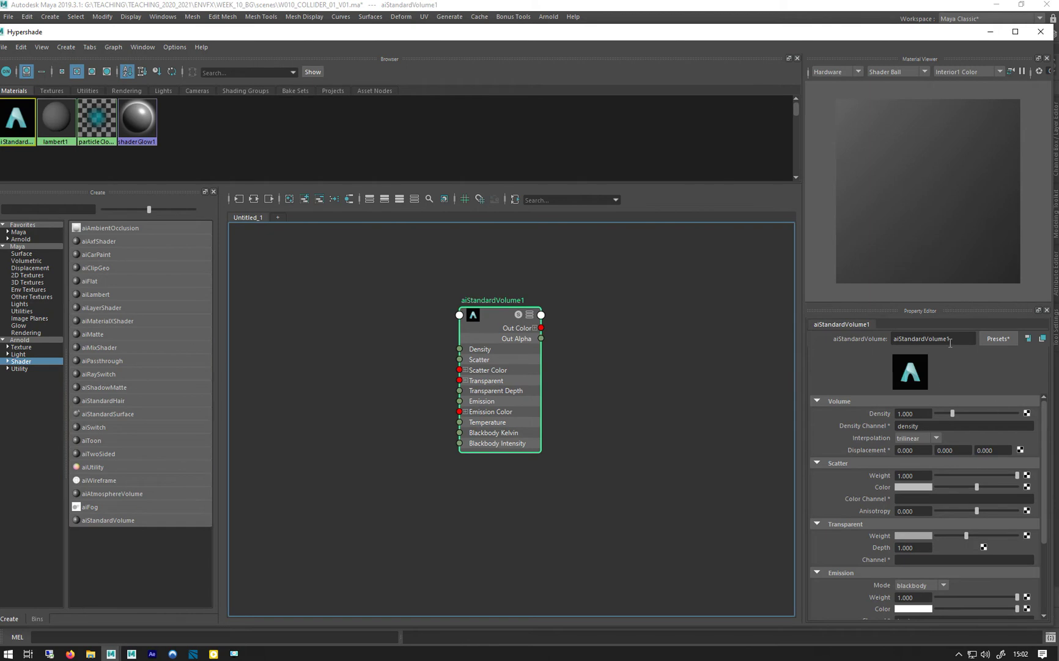
mouse_move(969, 339)
mouse_down()
mouse_move(912, 340)
mouse_move(949, 339)
mouse_up()
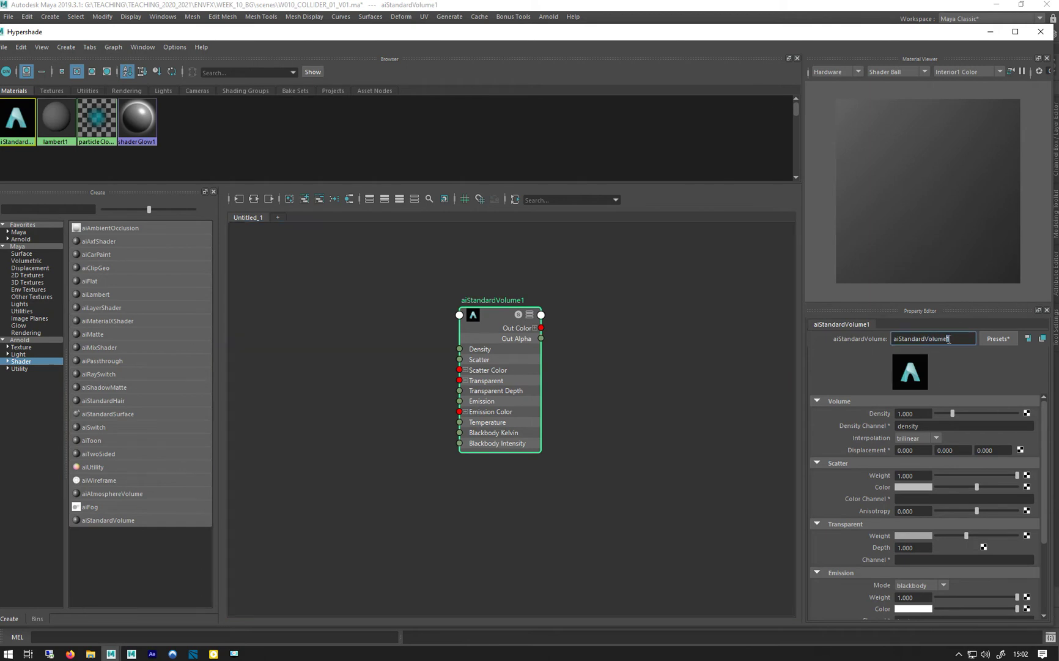
text(_S)
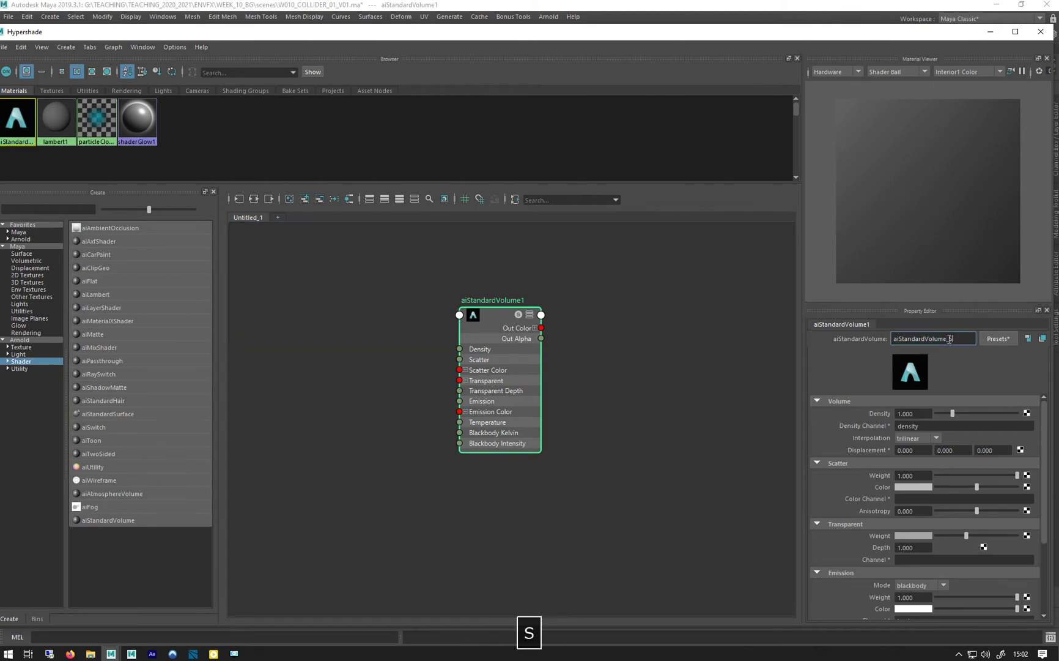
text(MOKE)
key(Return)
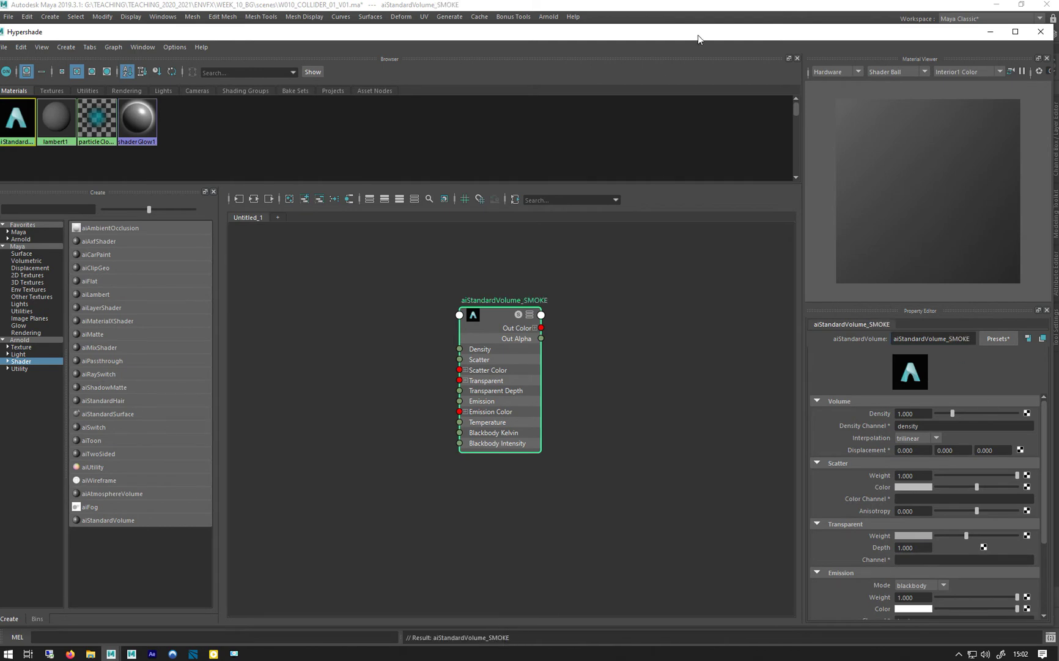
drag(698, 35, 297, 36)
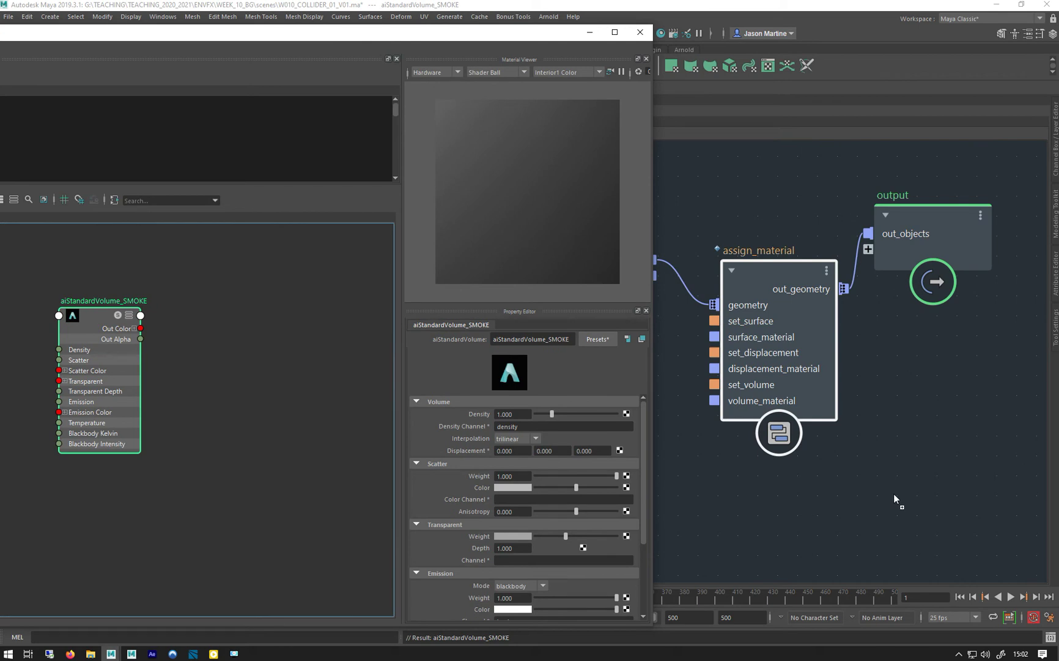
Step: Drop aiStandardVolume_SMOKE into the graph, feed material_reference into volume_material, and start playback
middle_drag(893, 494, 893, 492)
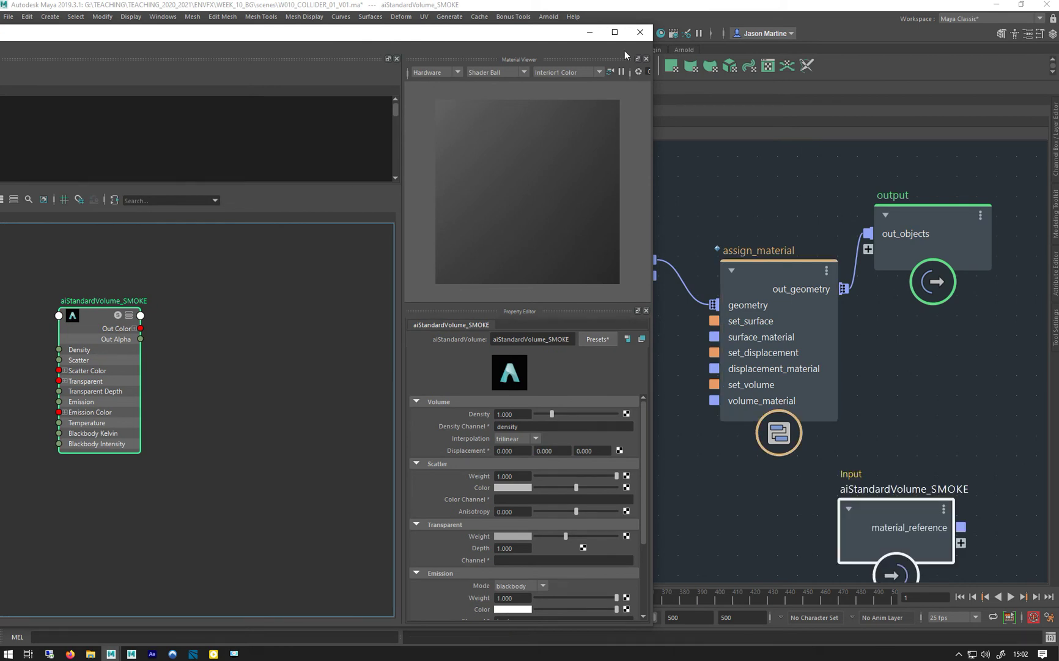
click(590, 33)
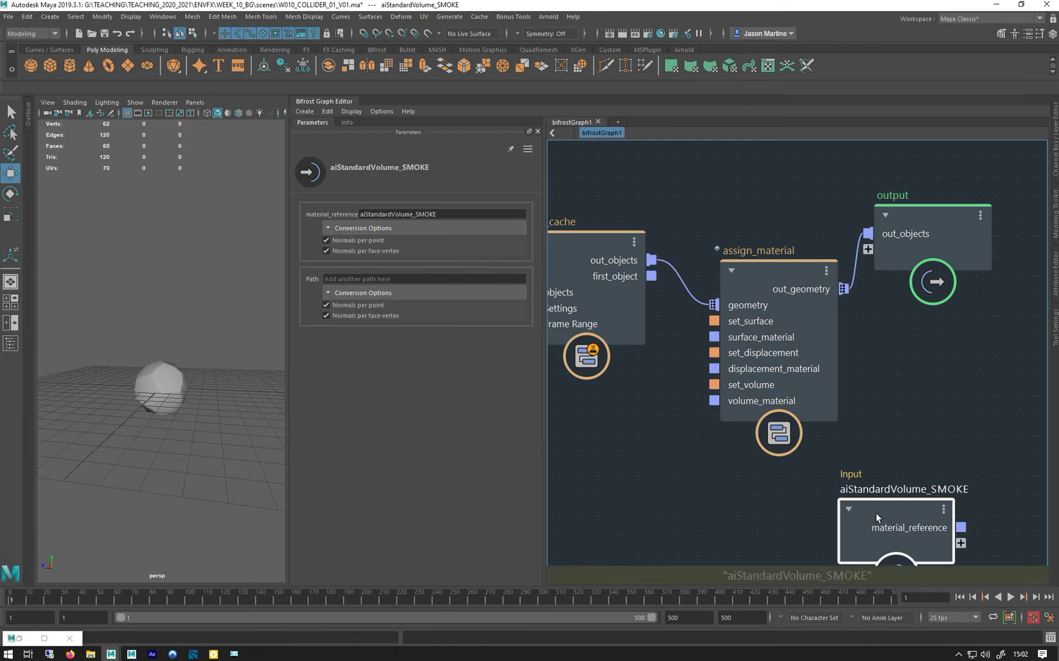
drag(876, 513, 611, 457)
drag(700, 474, 730, 404)
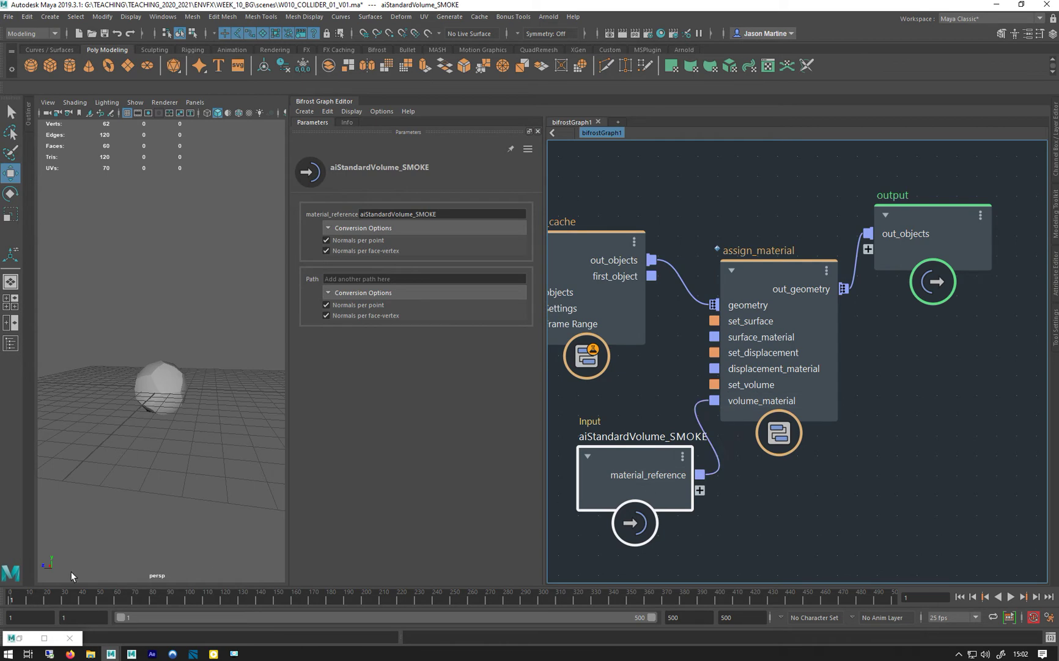
click(1011, 599)
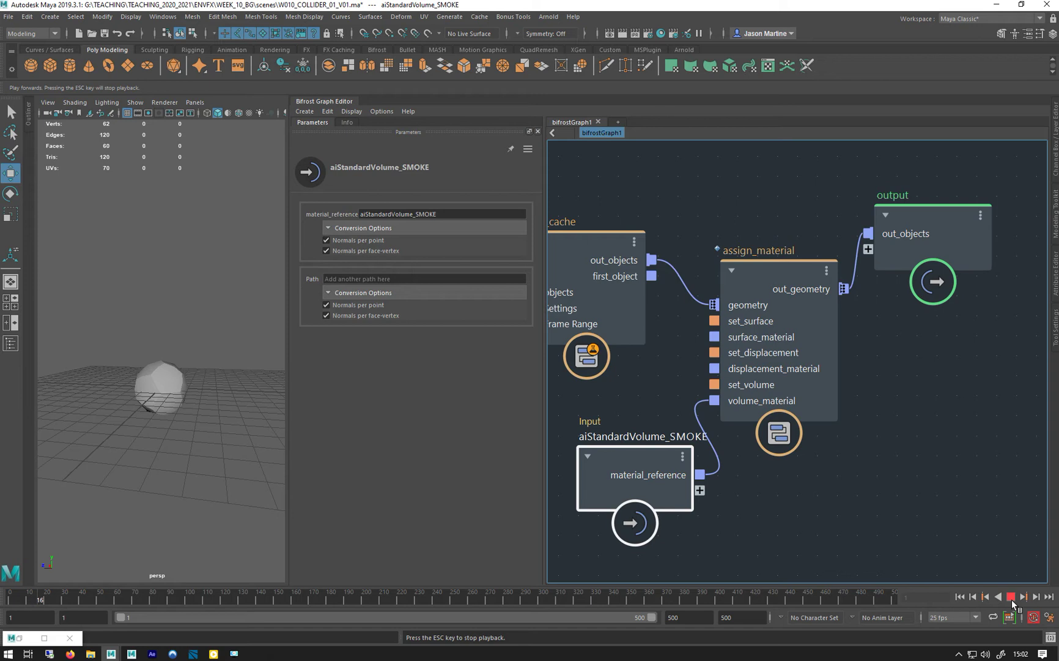
Step: Stop playback and wire file_cache out_objects straight into the output node
click(1010, 597)
drag(760, 327, 769, 387)
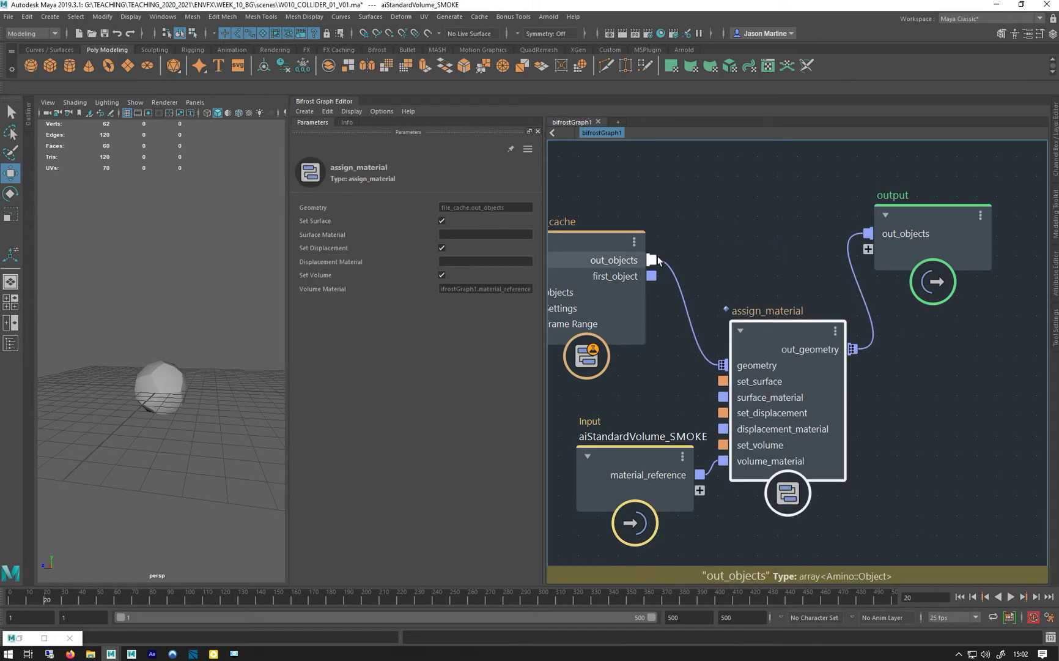
drag(689, 257, 877, 236)
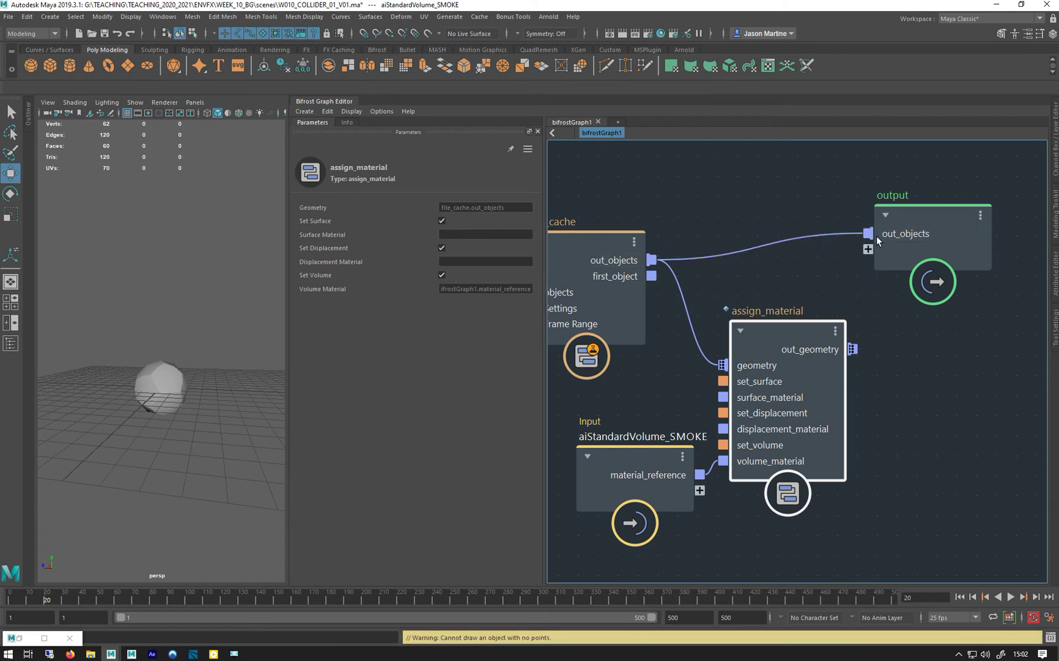
Step: Set file_cache to Read Mode, jump to frame 36, and route assign_material out_geometry into output
middle_drag(609, 189, 822, 206)
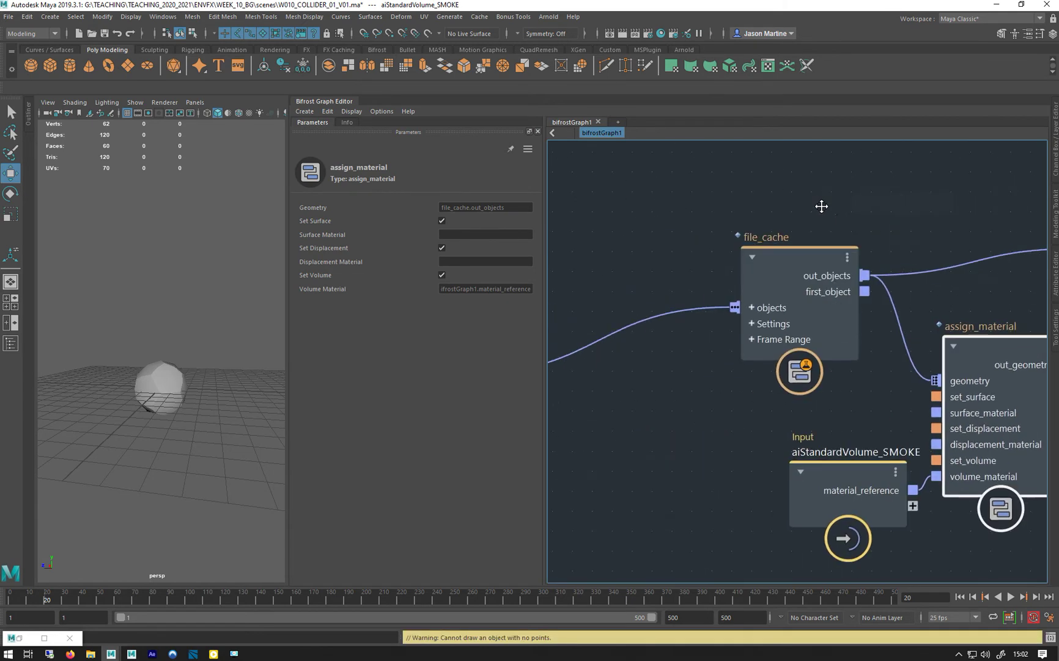
middle_drag(642, 221, 918, 226)
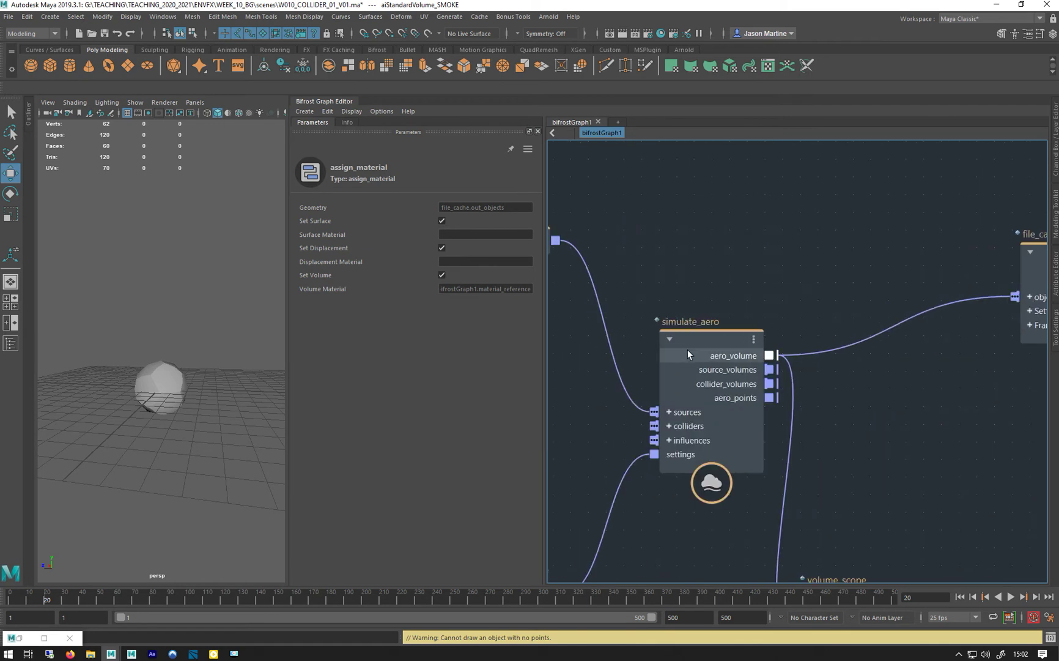
middle_drag(687, 350, 398, 260)
click(758, 254)
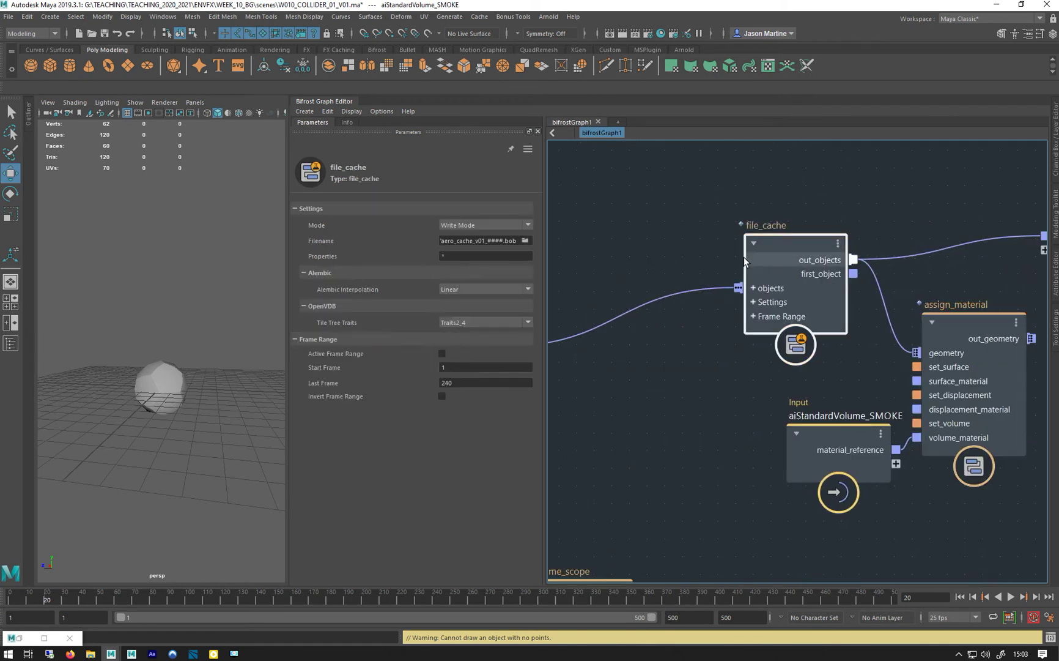
click(453, 225)
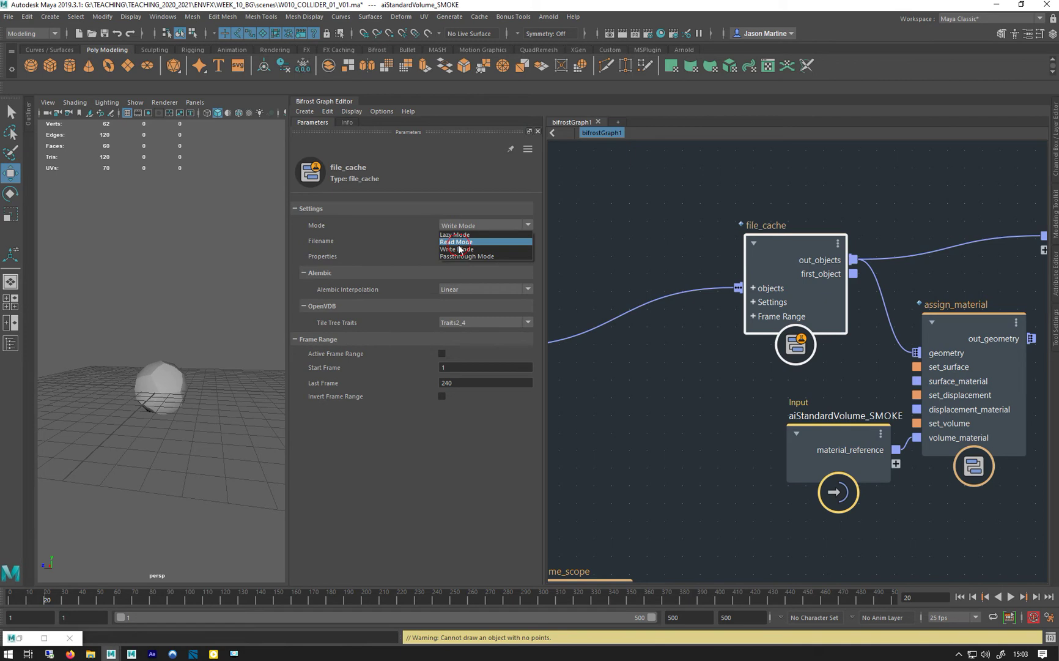
click(460, 248)
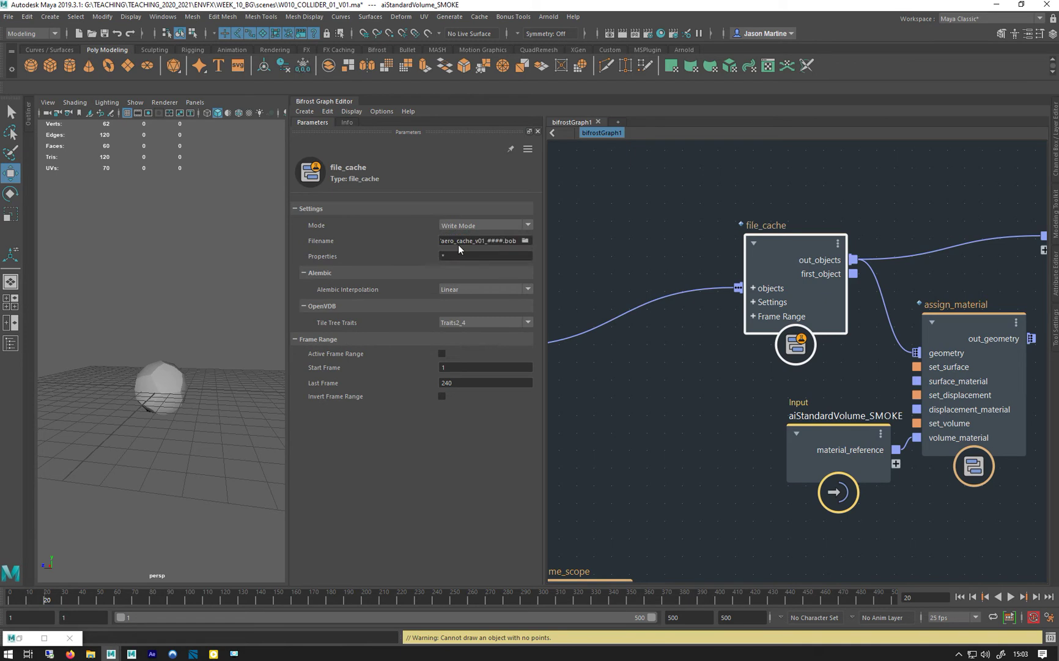
click(72, 600)
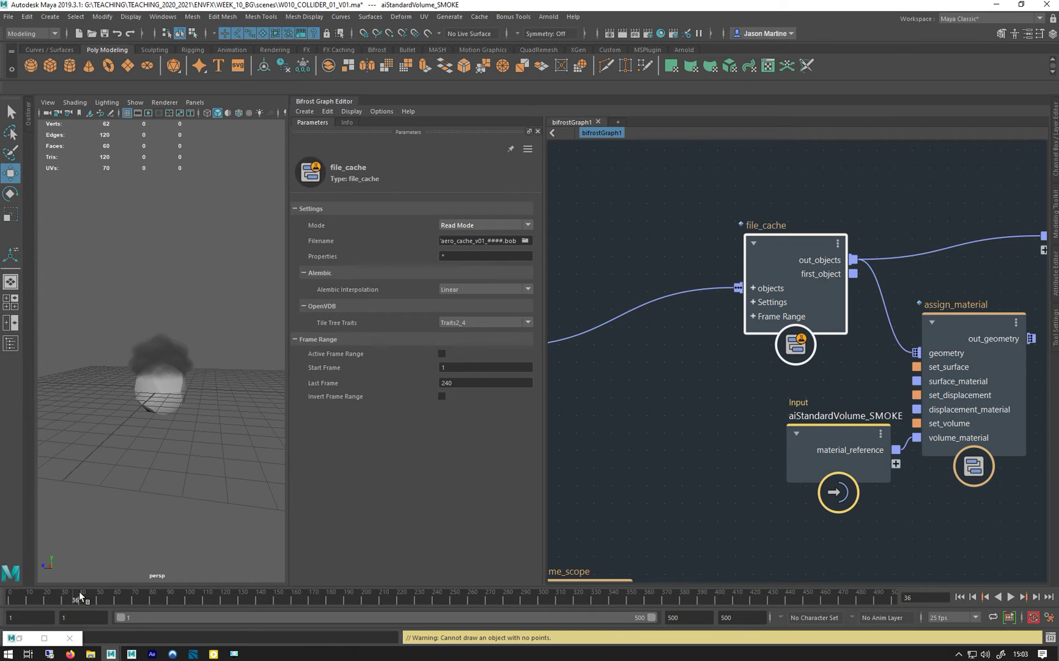
middle_drag(784, 208, 637, 204)
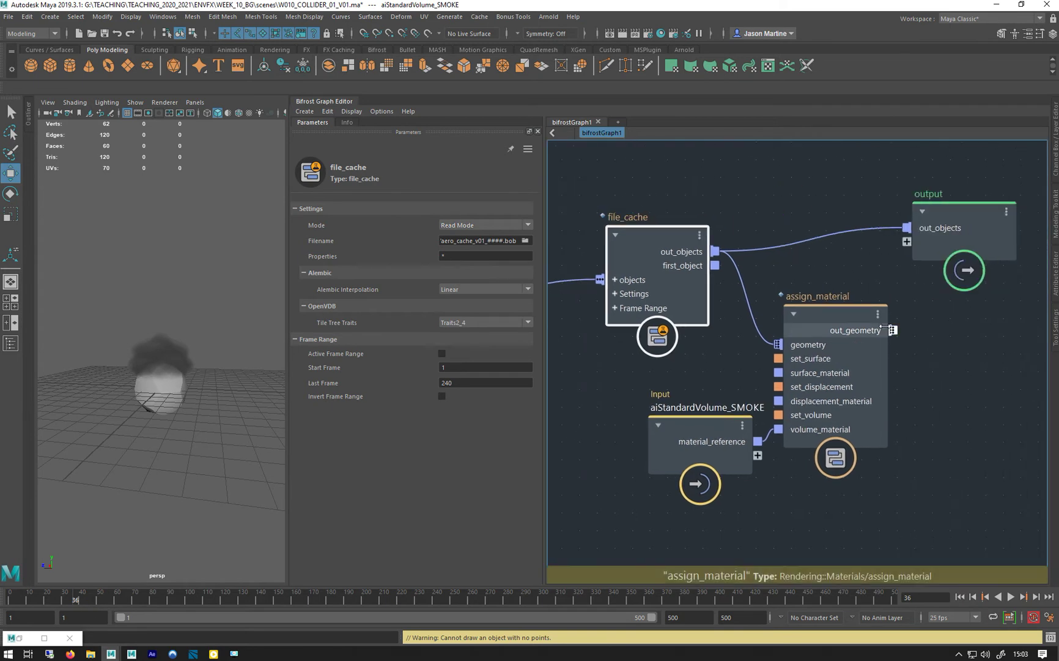
drag(893, 330, 931, 228)
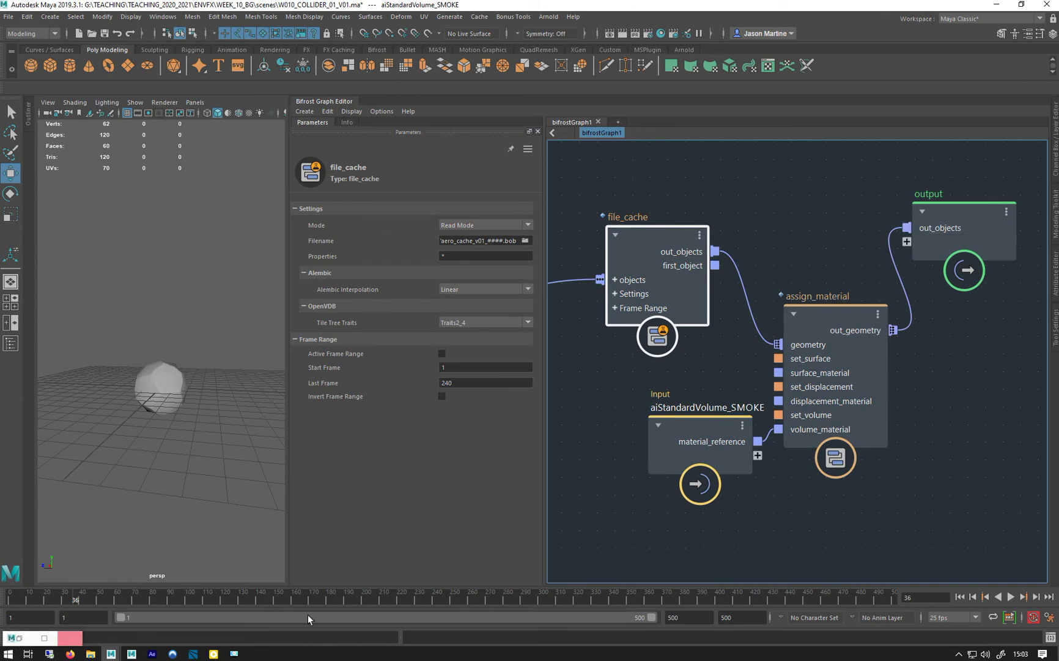
Step: Load aiStandardVolume_SMOKE's attributes and select its Density Channel field
click(1051, 268)
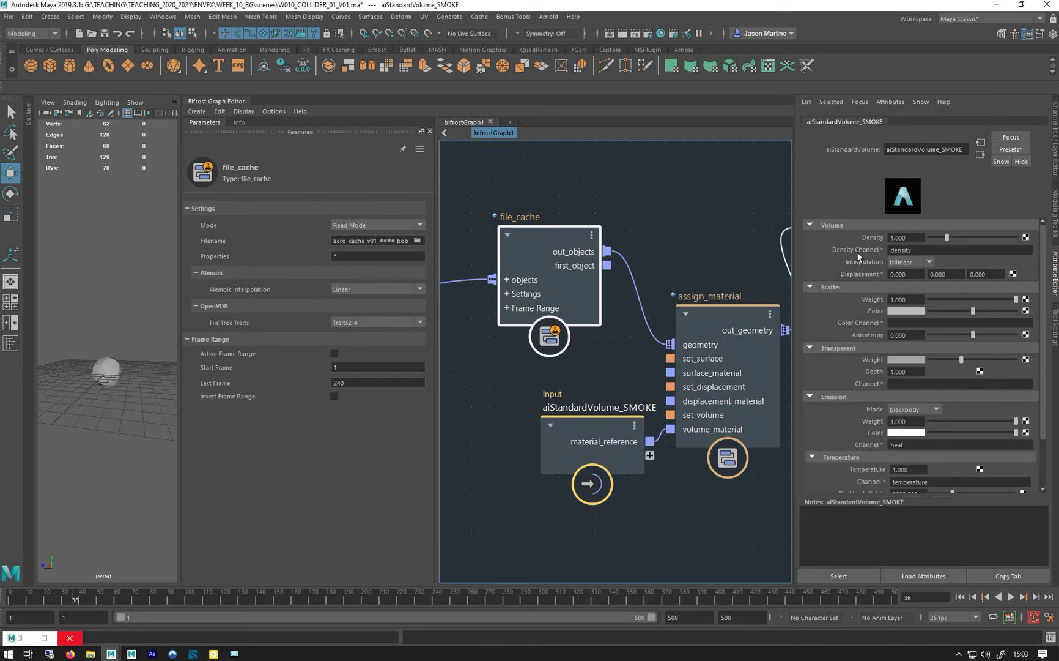
double_click(952, 248)
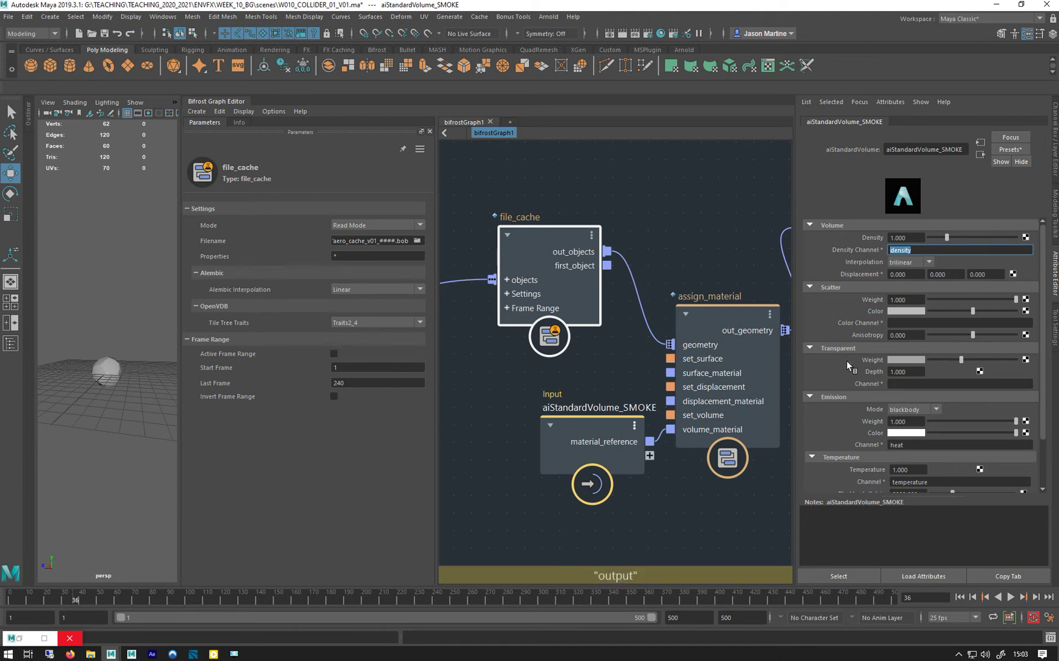
middle_drag(607, 251, 826, 159)
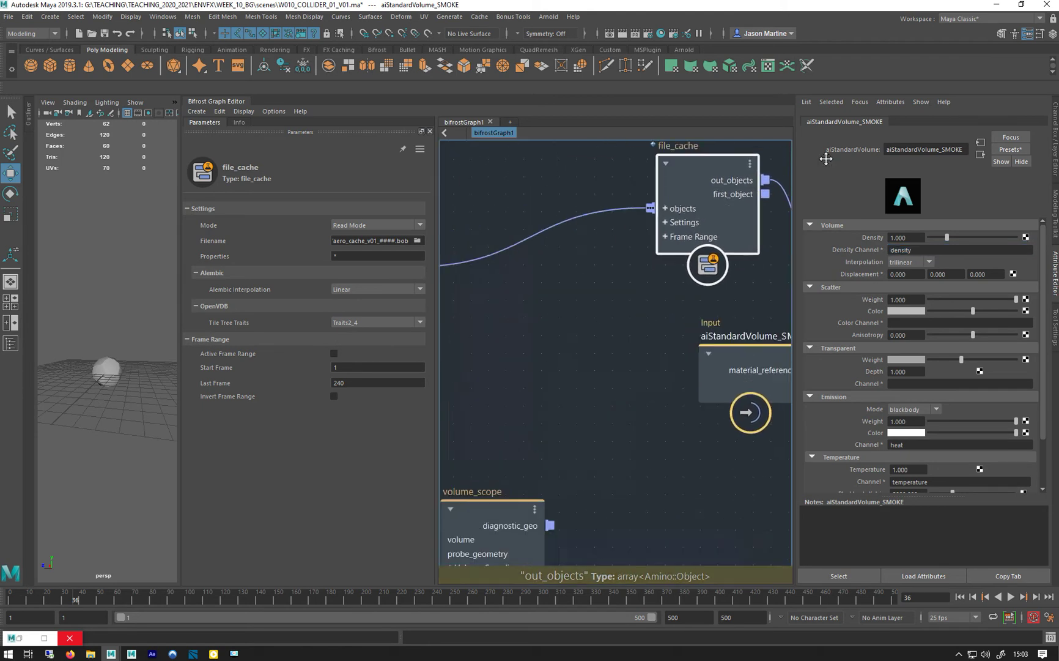
middle_drag(490, 234, 535, 245)
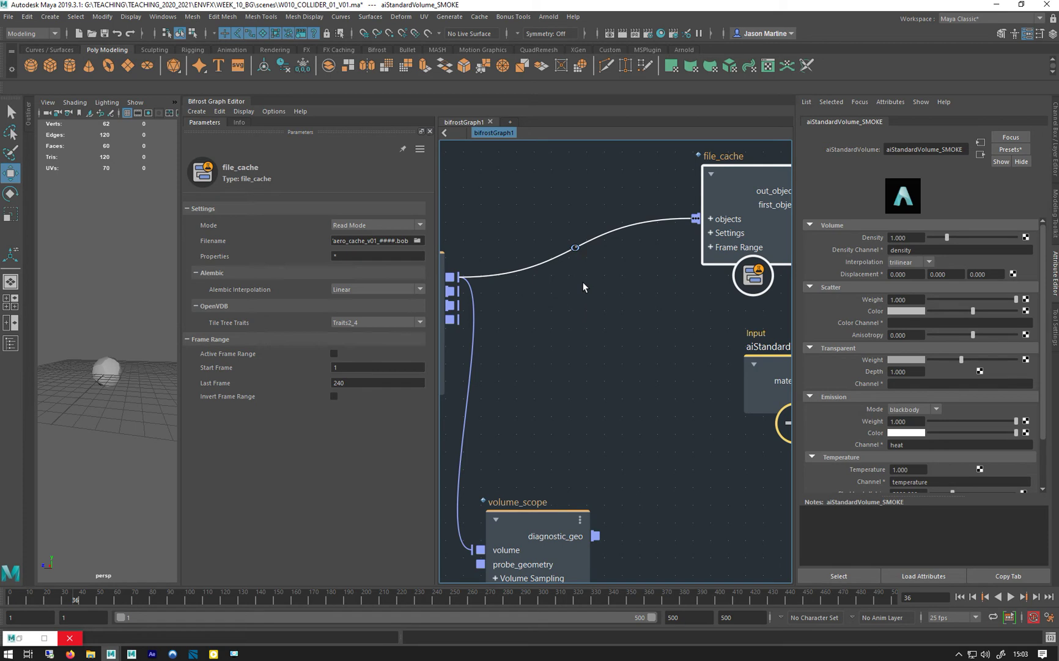
middle_drag(583, 282, 501, 277)
Step: Switch the file_cache node's Mode back to Write Mode
click(646, 172)
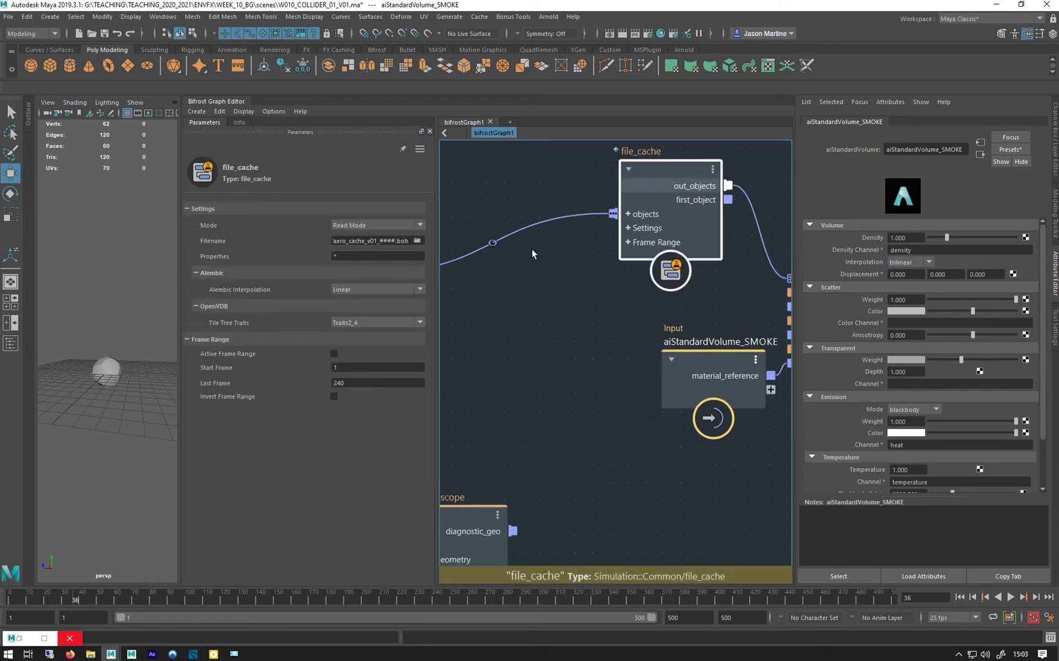
scroll(525, 315, down, 2)
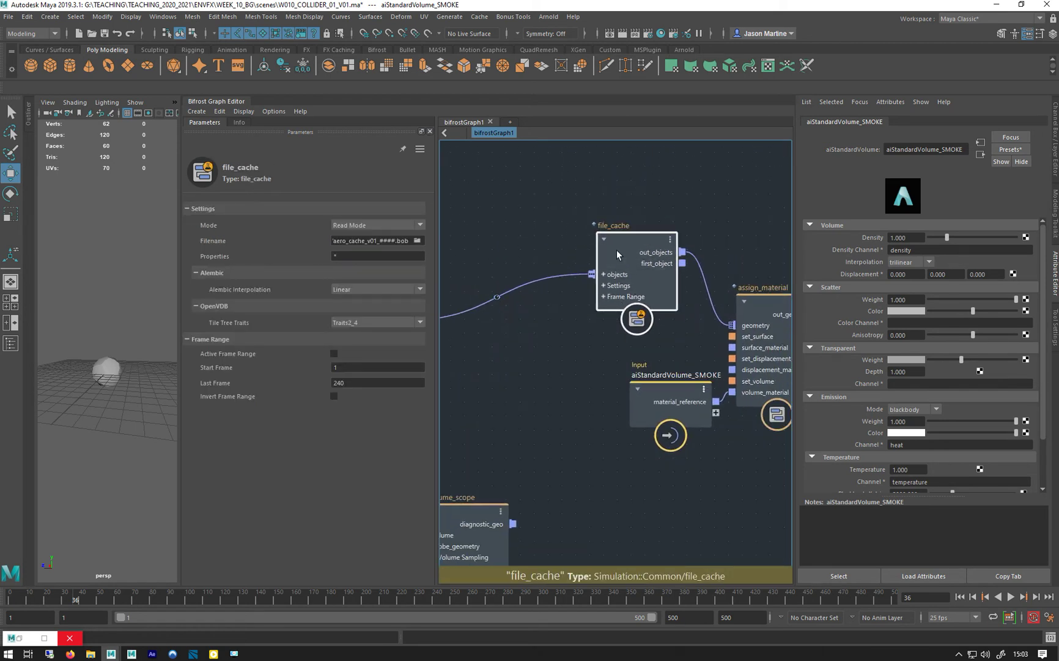
middle_drag(504, 258, 555, 266)
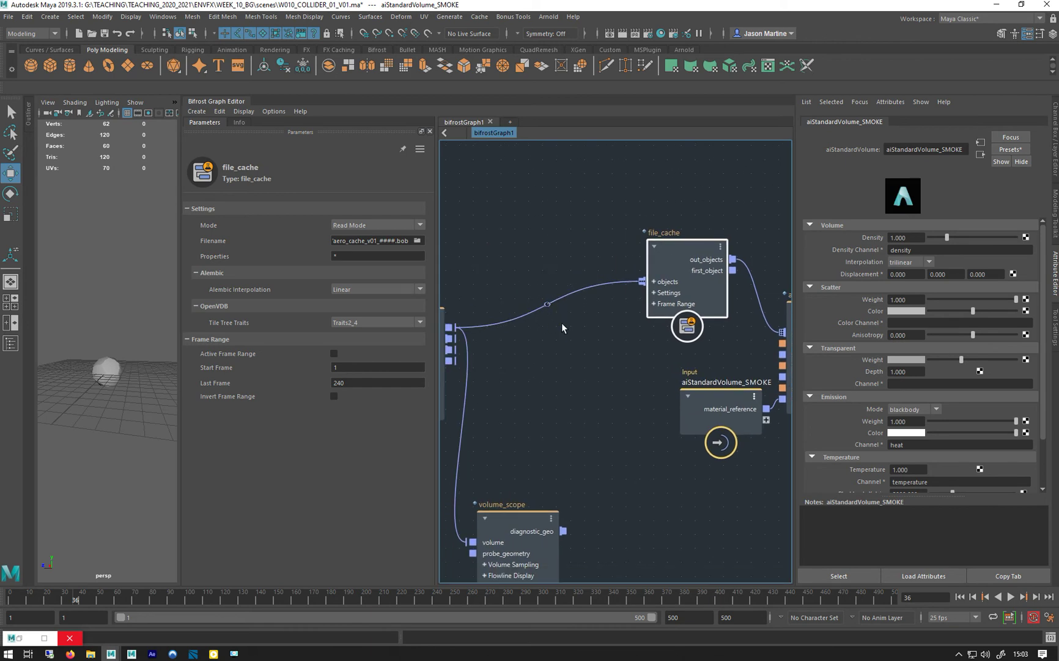
click(366, 225)
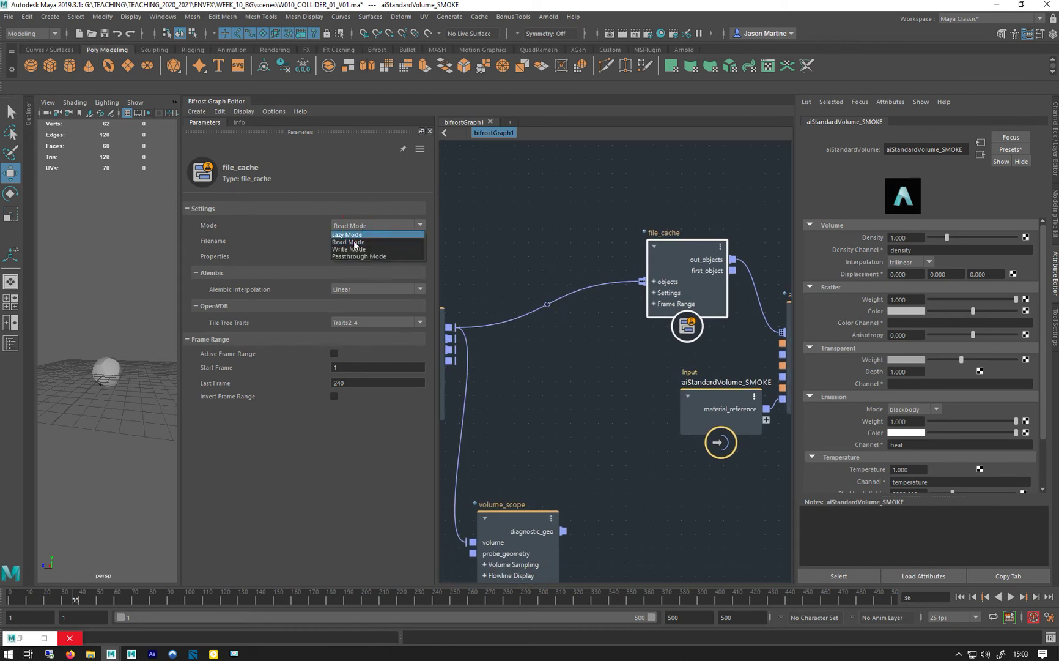
click(356, 251)
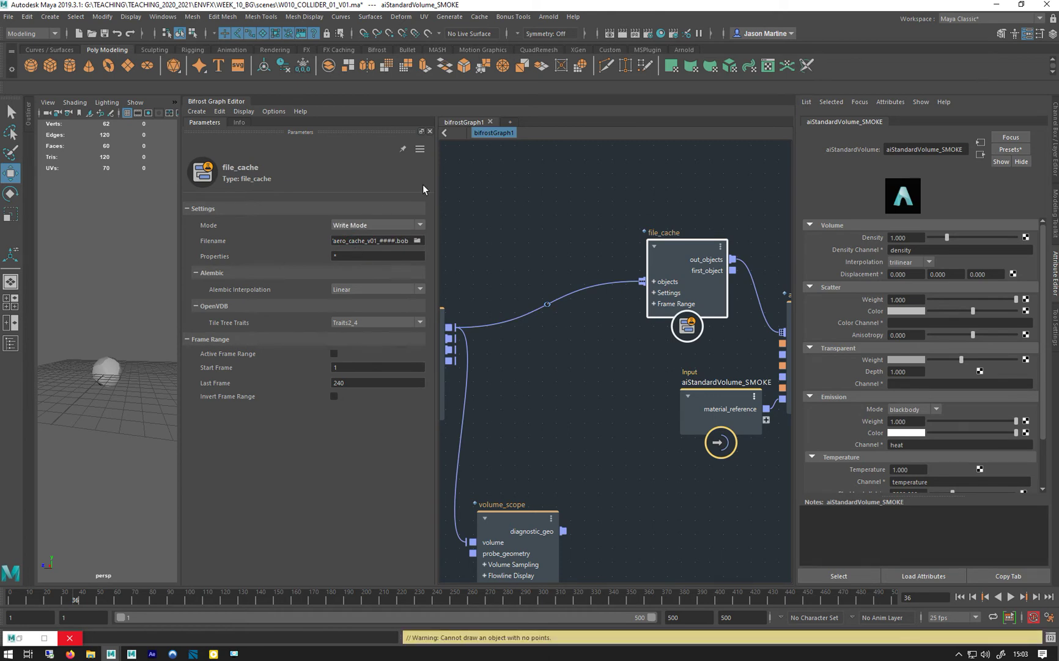
Step: Rewind to frame 1, nudge file_cache into place, and select the Density Channel field
click(961, 597)
middle_drag(562, 220, 474, 181)
drag(584, 220, 589, 206)
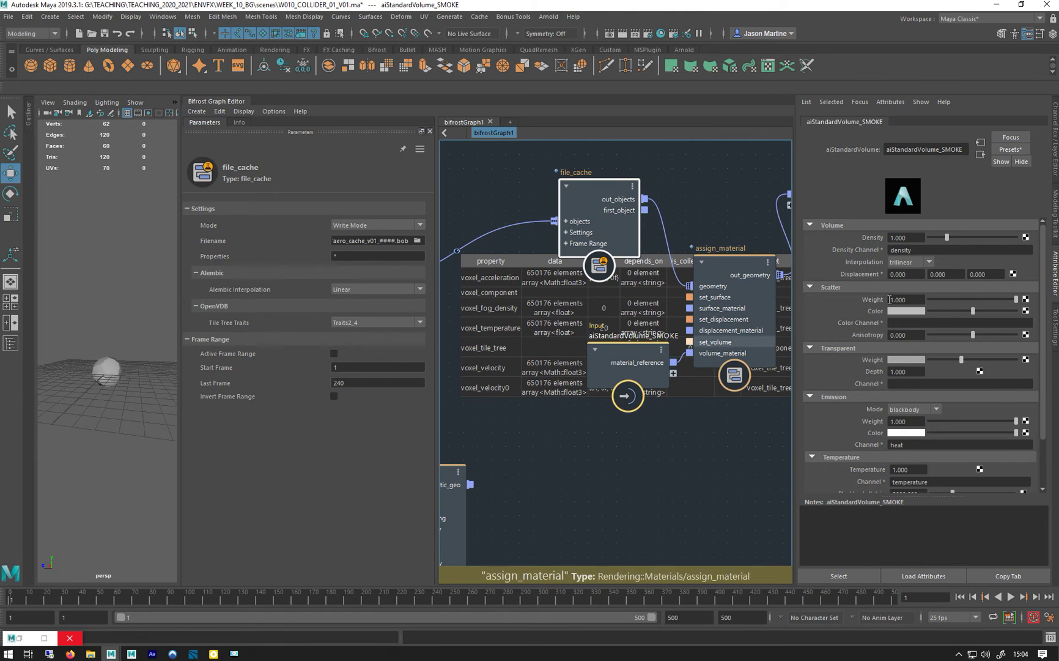
double_click(899, 250)
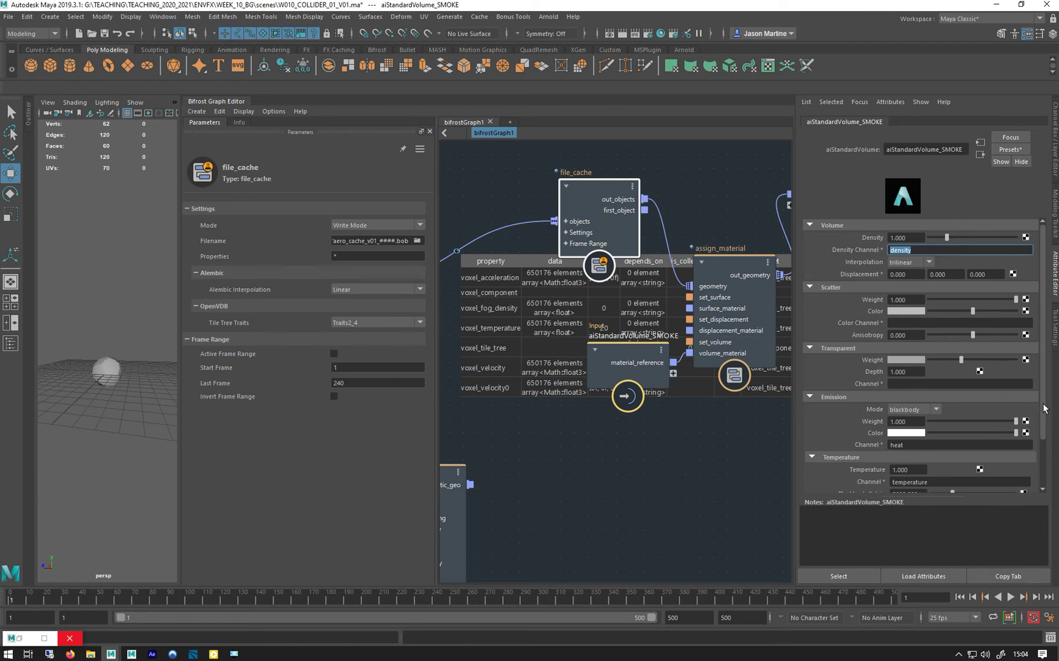
scroll(1044, 420, down, 3)
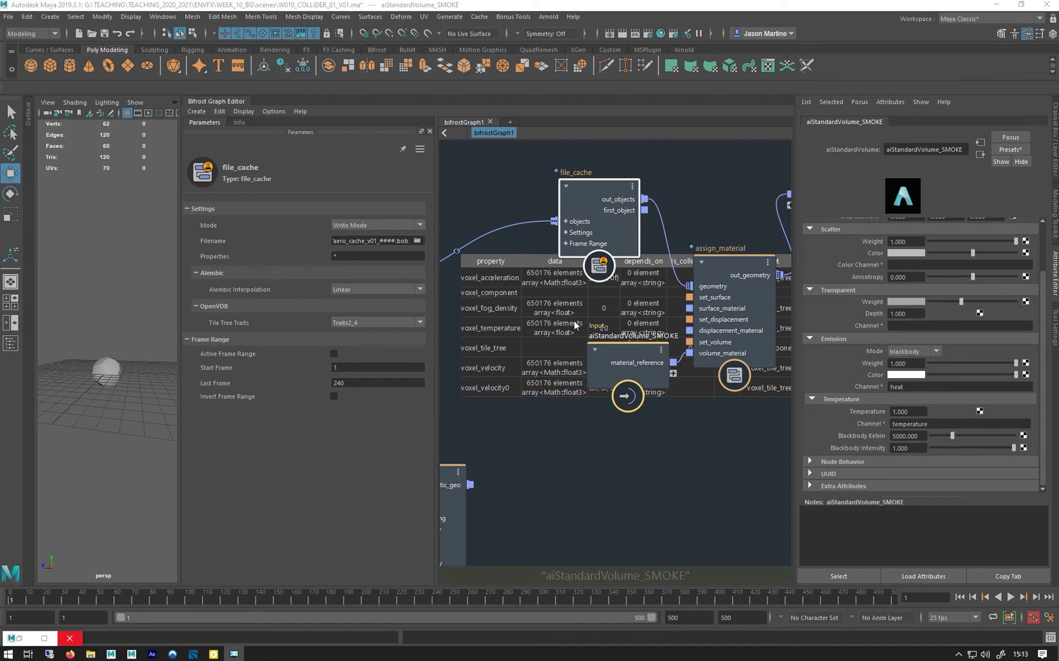
Step: Set the smoke shader's Density Channel to voxel_fog_density
double_click(945, 421)
scroll(927, 289, up, 2)
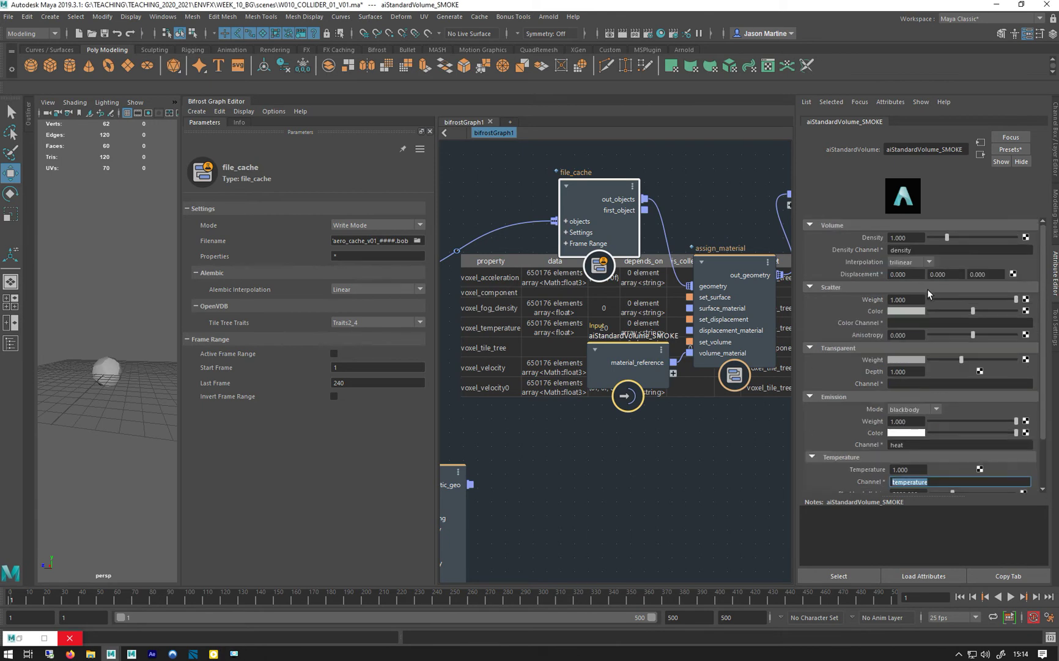
double_click(930, 250)
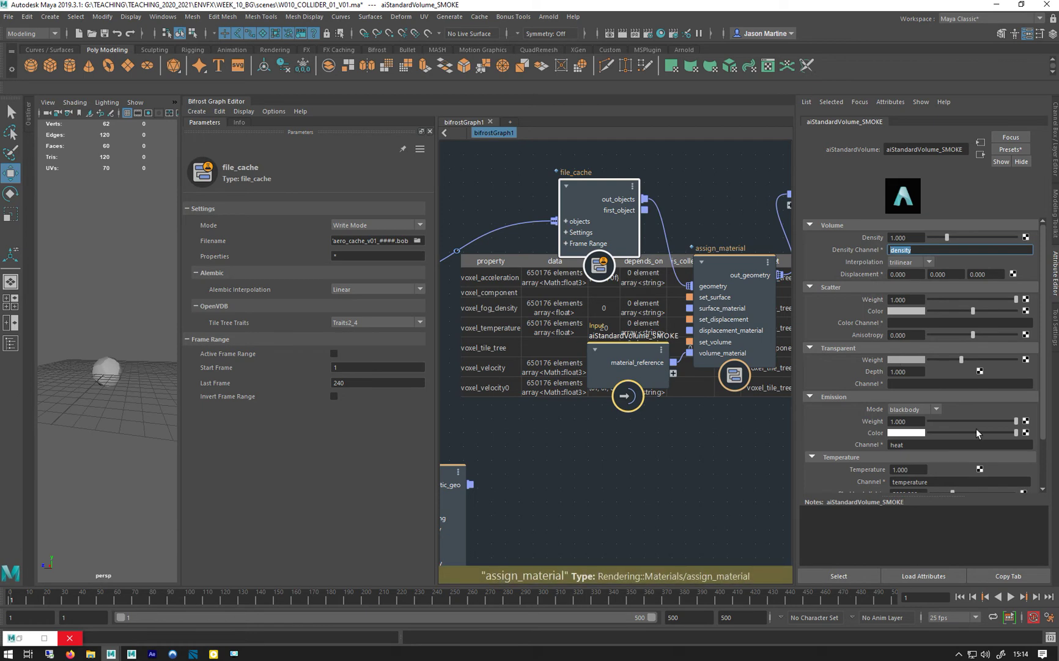
double_click(948, 481)
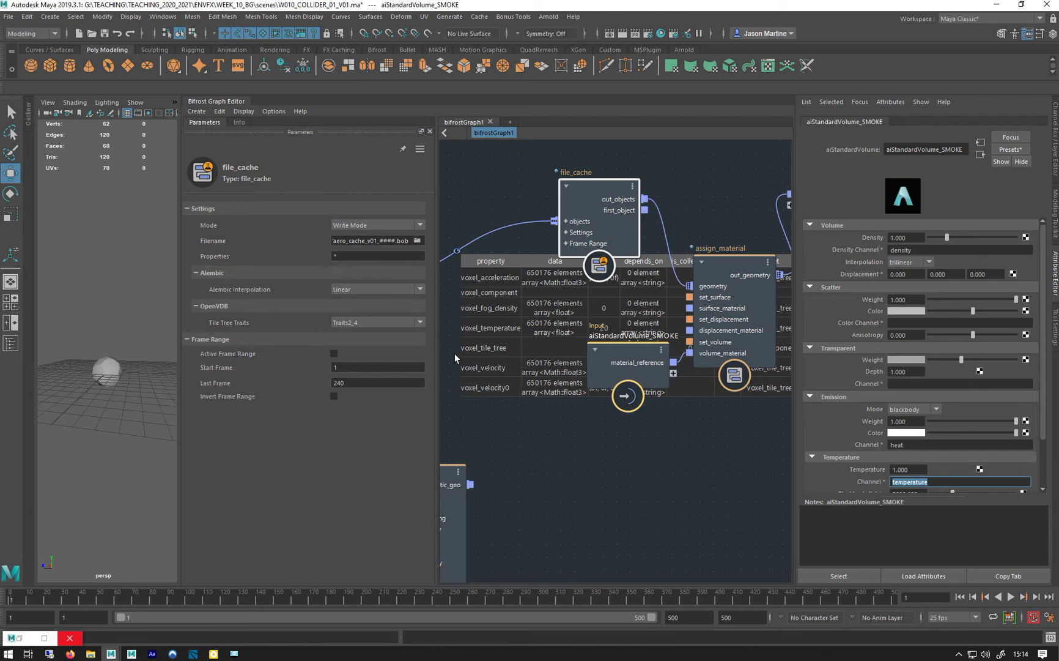
double_click(933, 250)
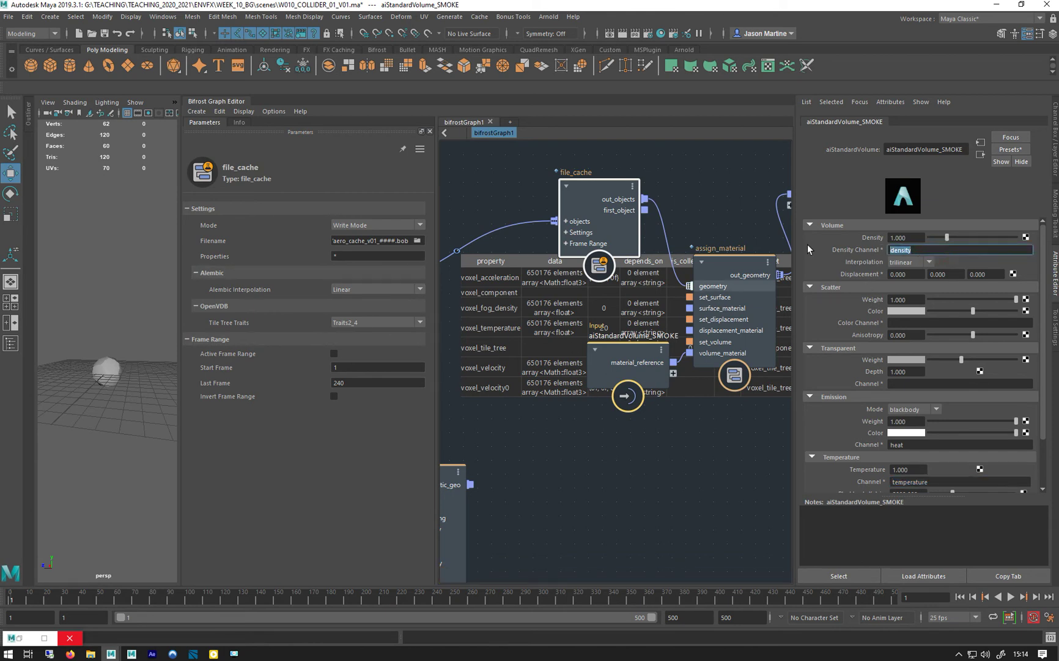
text(VO)
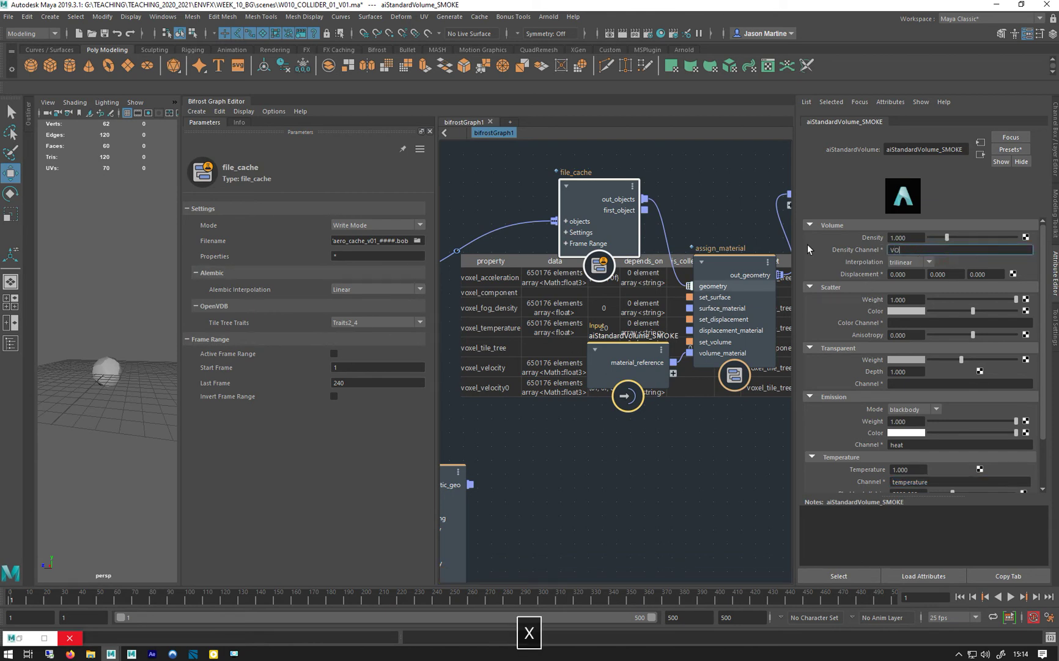
text(XEL_)
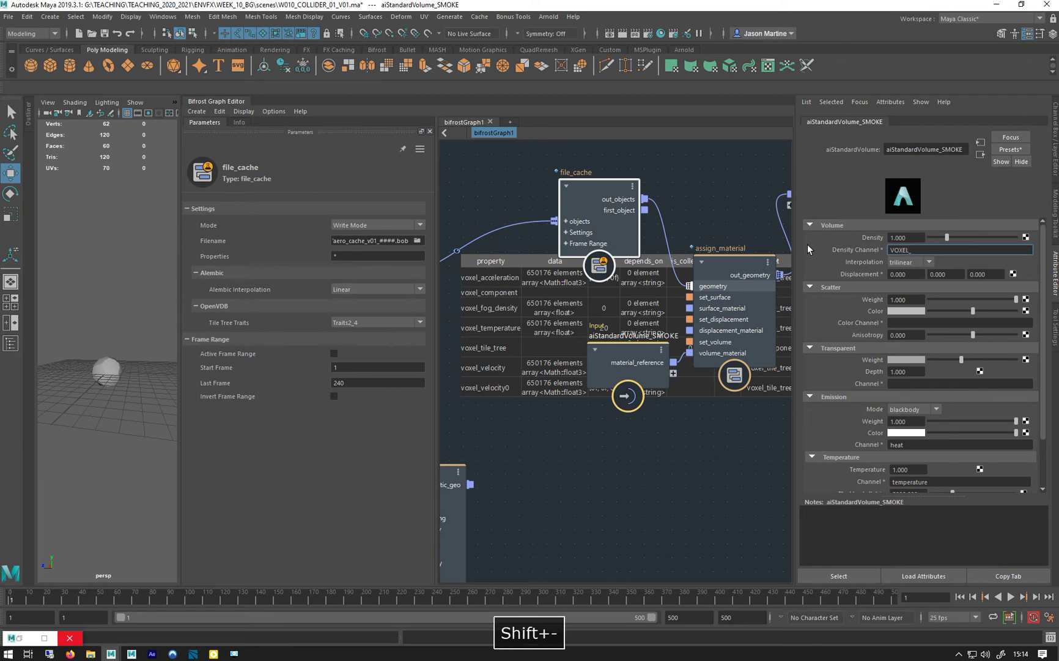
key(BackSpace)
key(BackSpace)
key(BackSpace)
key(BackSpace)
key(BackSpace)
key(BackSpace)
key(Caps_Lock)
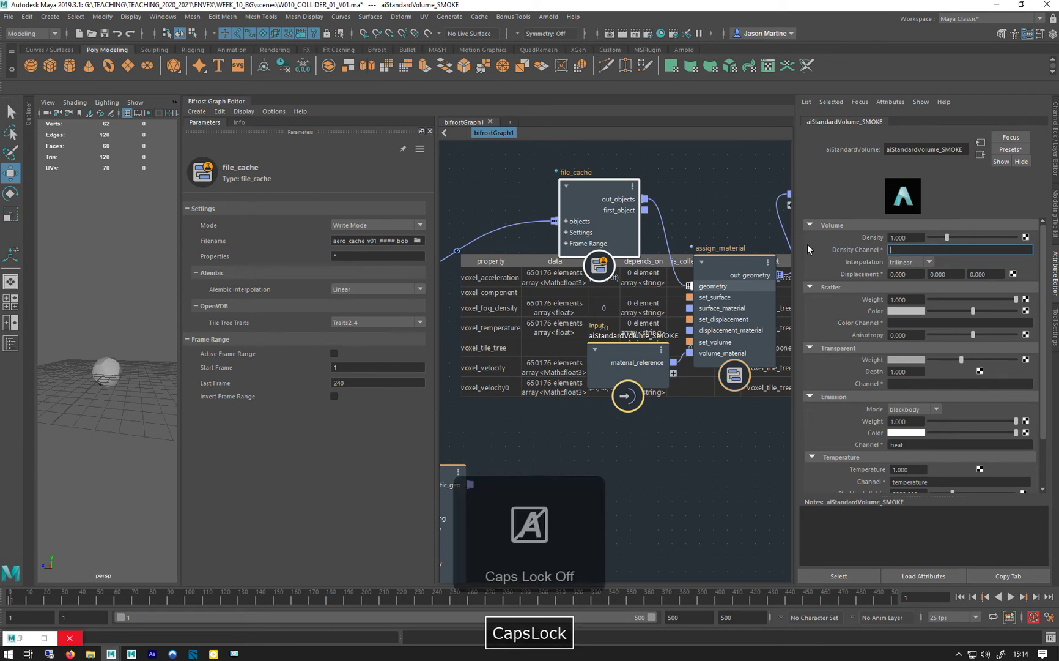
text(voxel)
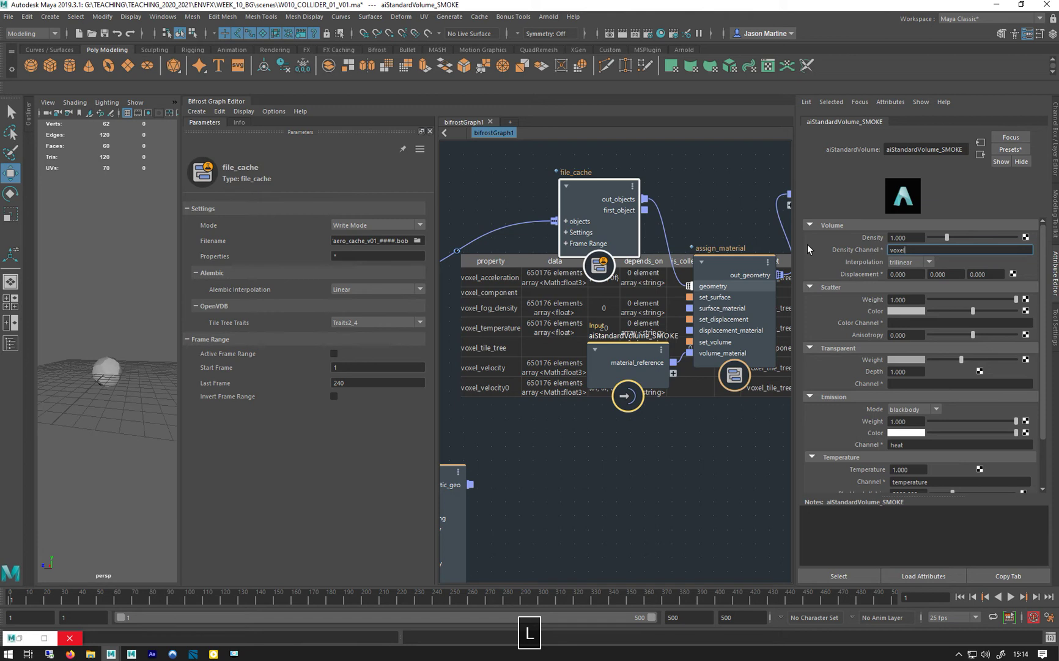
text(_fog_density)
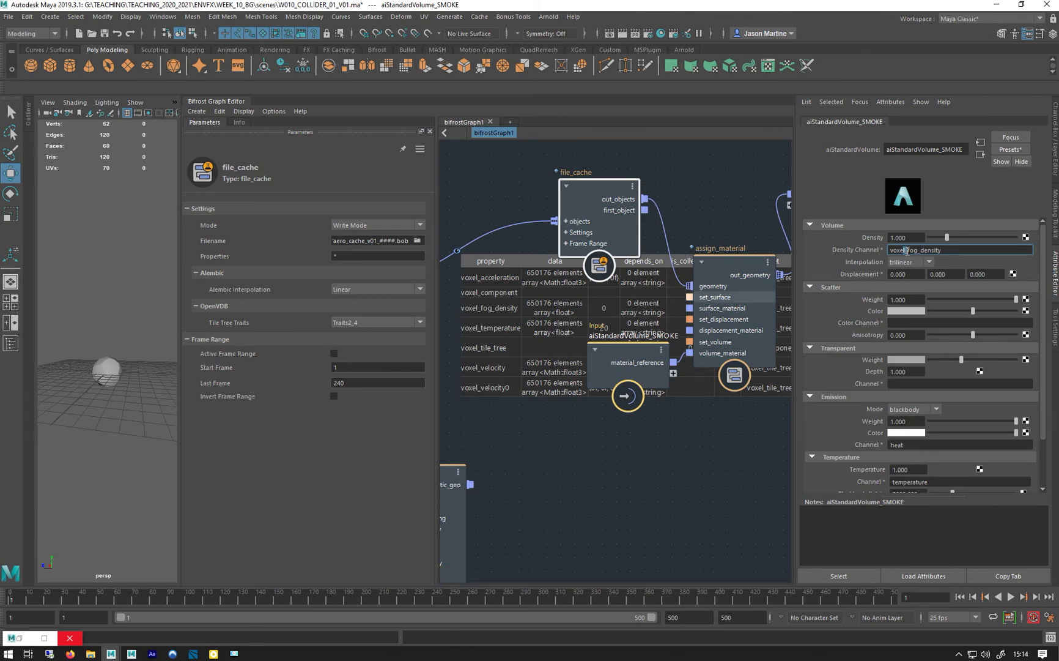
click(958, 482)
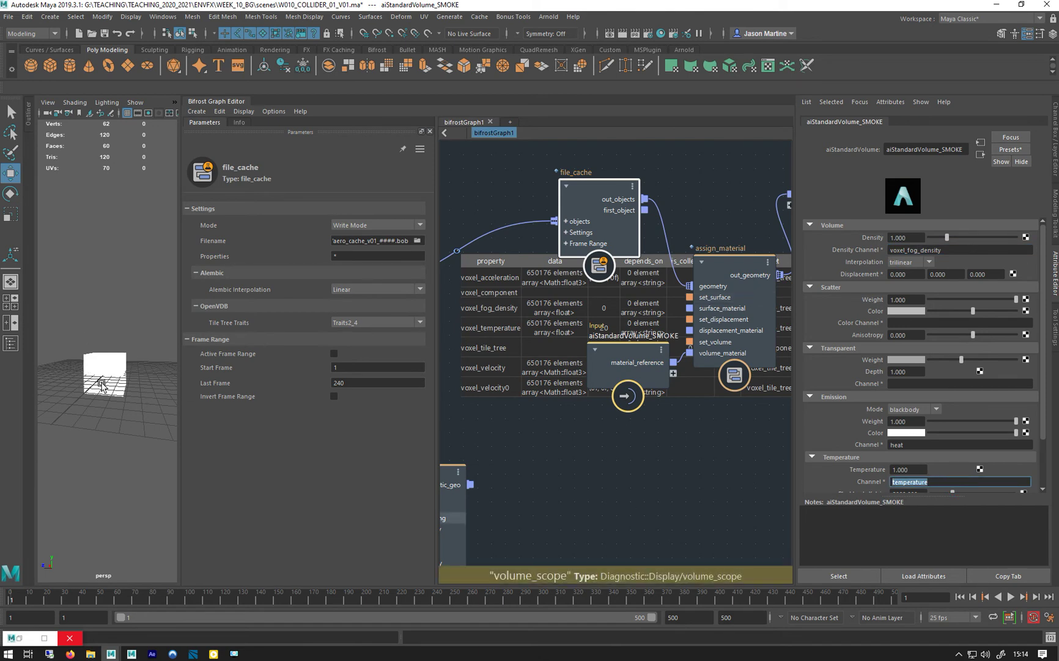
Step: Set the Temperature Channel to voxel_temperature
click(941, 481)
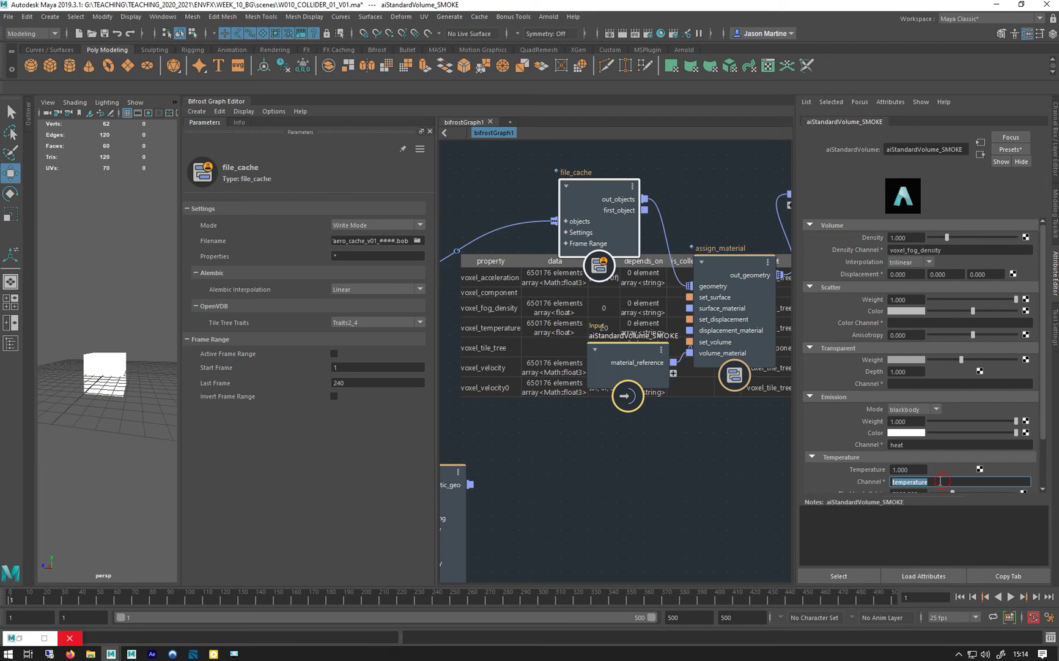
text(voxel_temp)
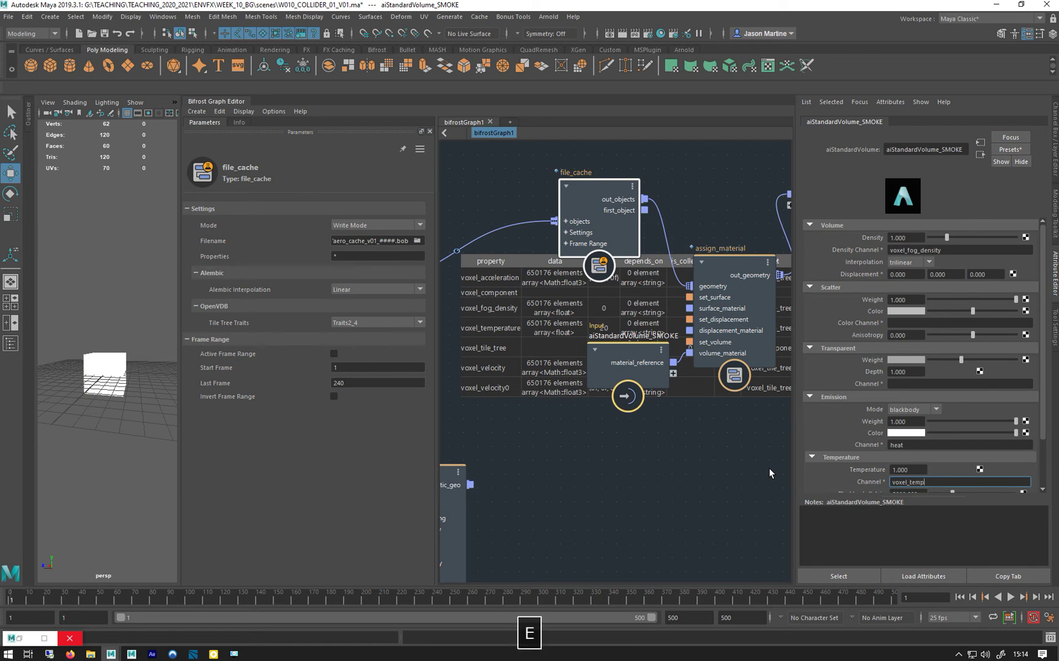
text(erature)
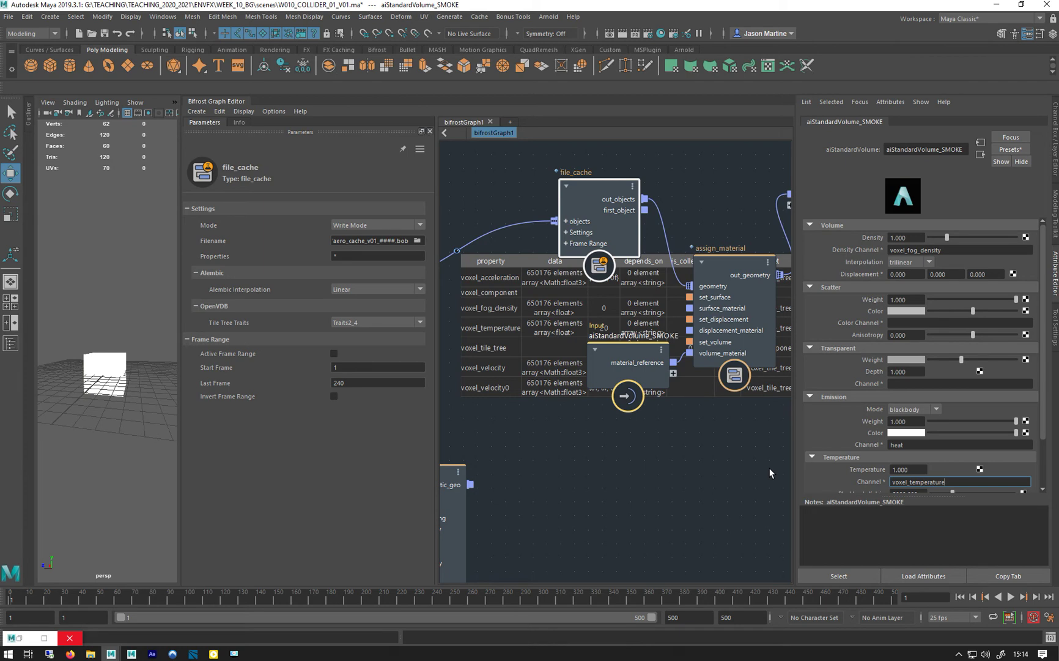
key(Return)
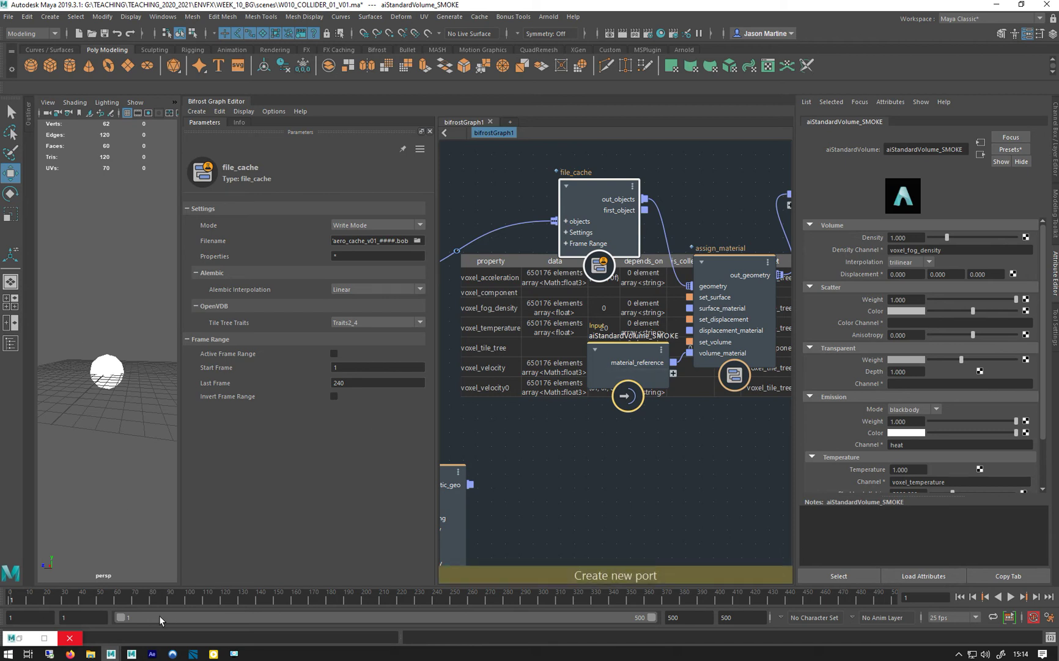
Step: Run the simulation to frame 32, enlarge the viewport, and close in on the white smoke
click(1011, 597)
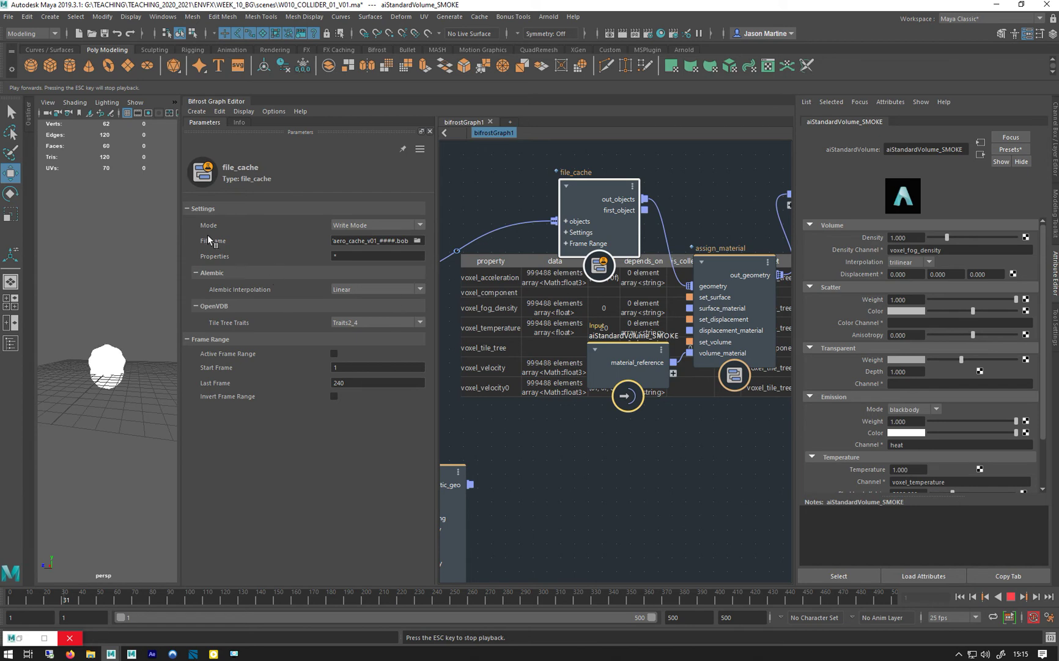
key(Escape)
drag(439, 251, 624, 251)
drag(180, 293, 502, 294)
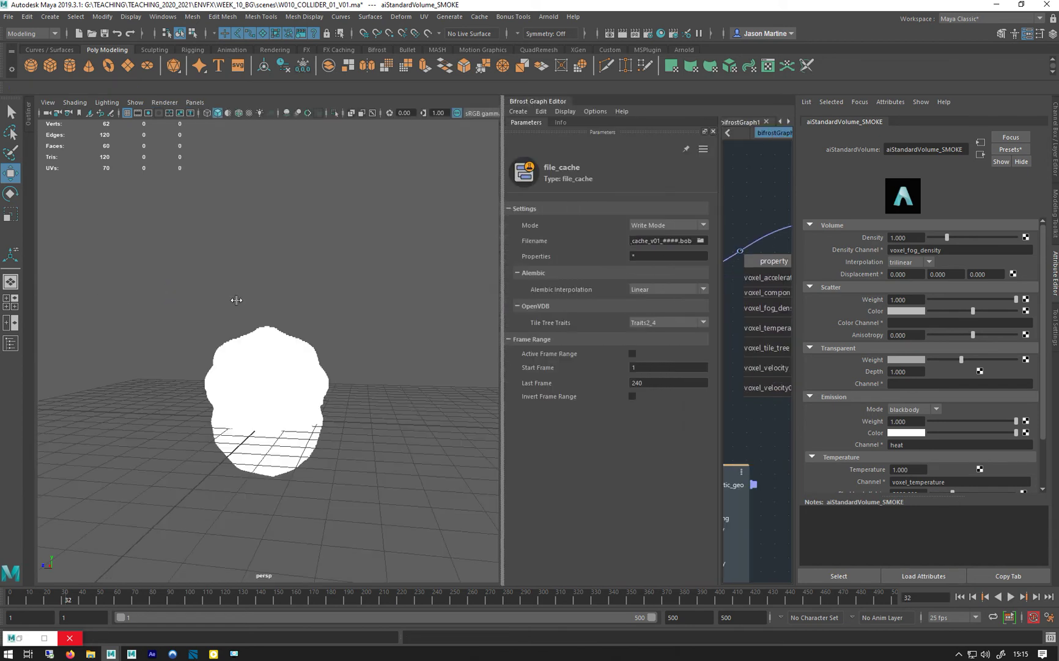
alt+drag(296, 351, 258, 271)
click(258, 270)
alt+right_drag(194, 327, 267, 354)
alt+middle_drag(267, 354, 230, 345)
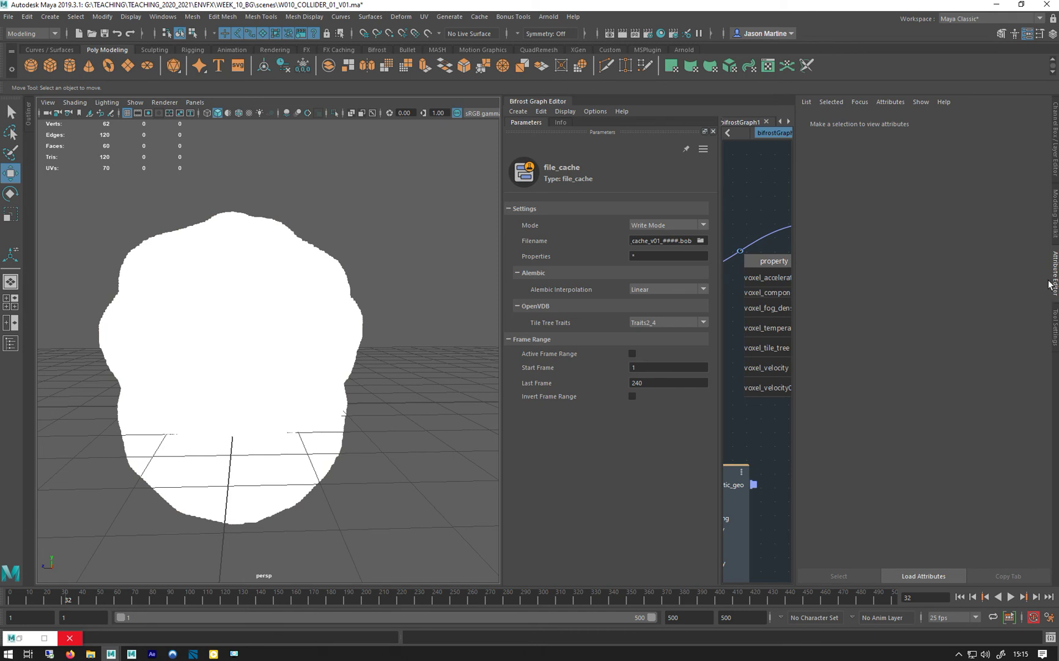
Step: Turn off DAG Objects Only in the Outliner and select the aiStandardVolume_SMOKE shader
click(267, 246)
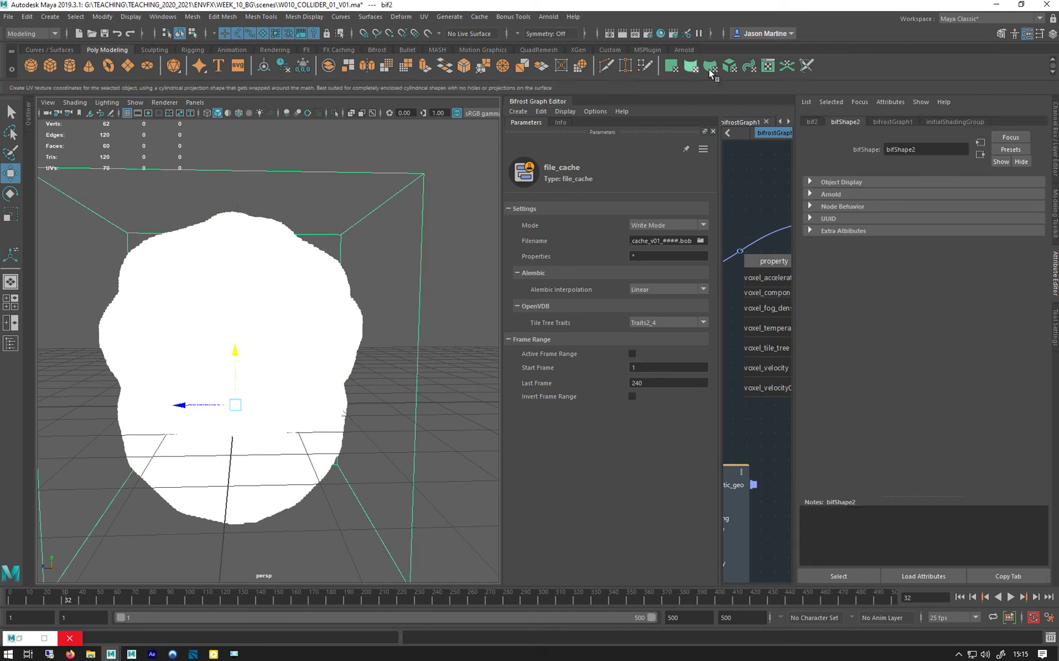
click(28, 110)
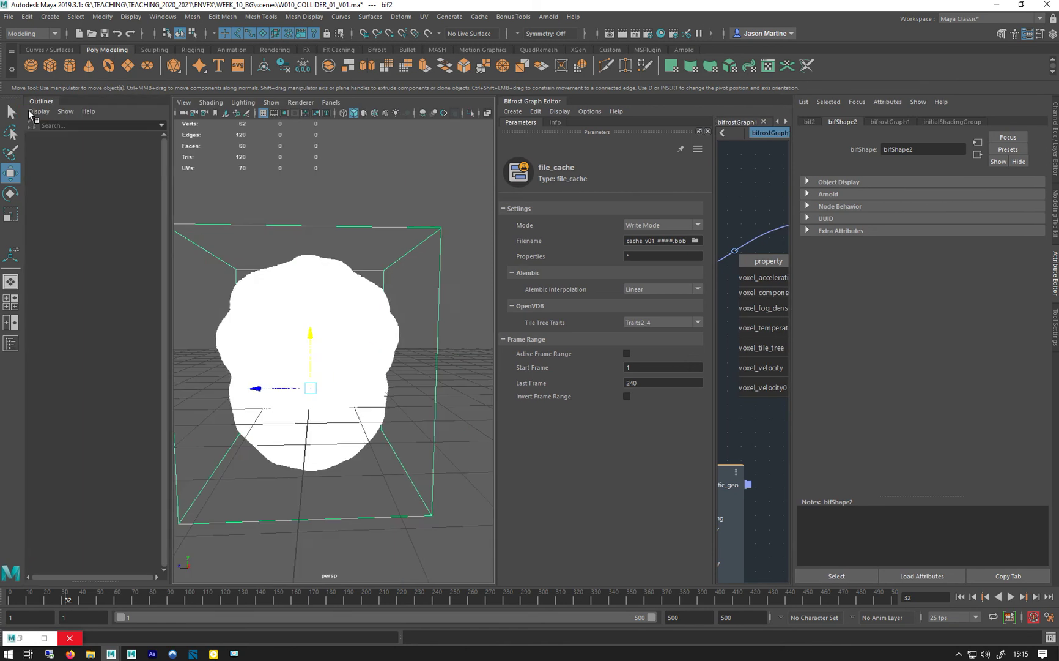
click(27, 110)
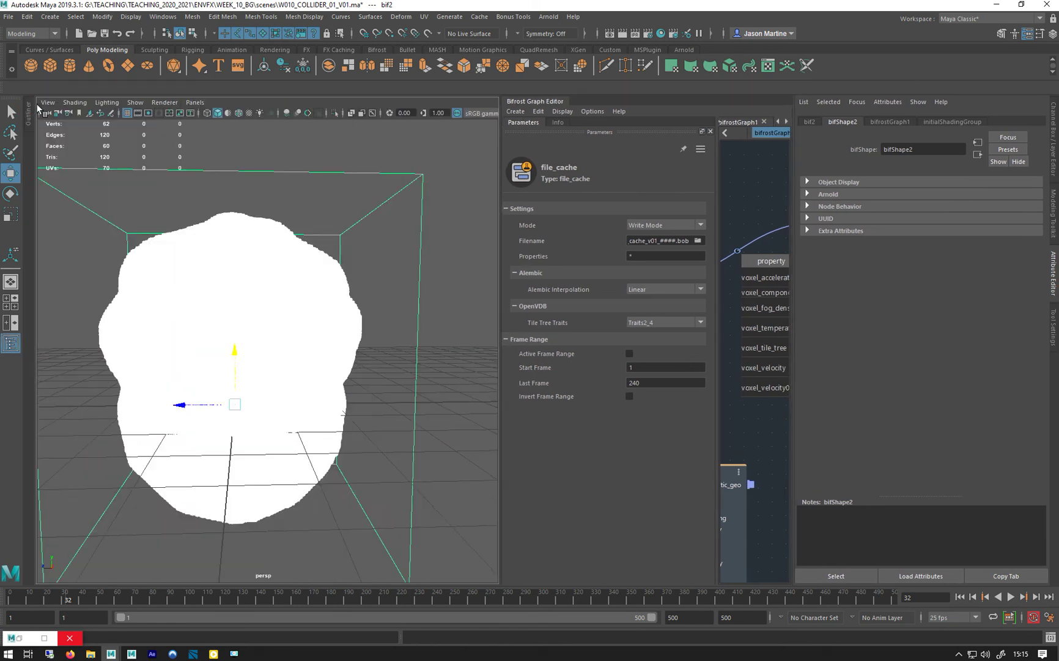
click(28, 111)
click(40, 110)
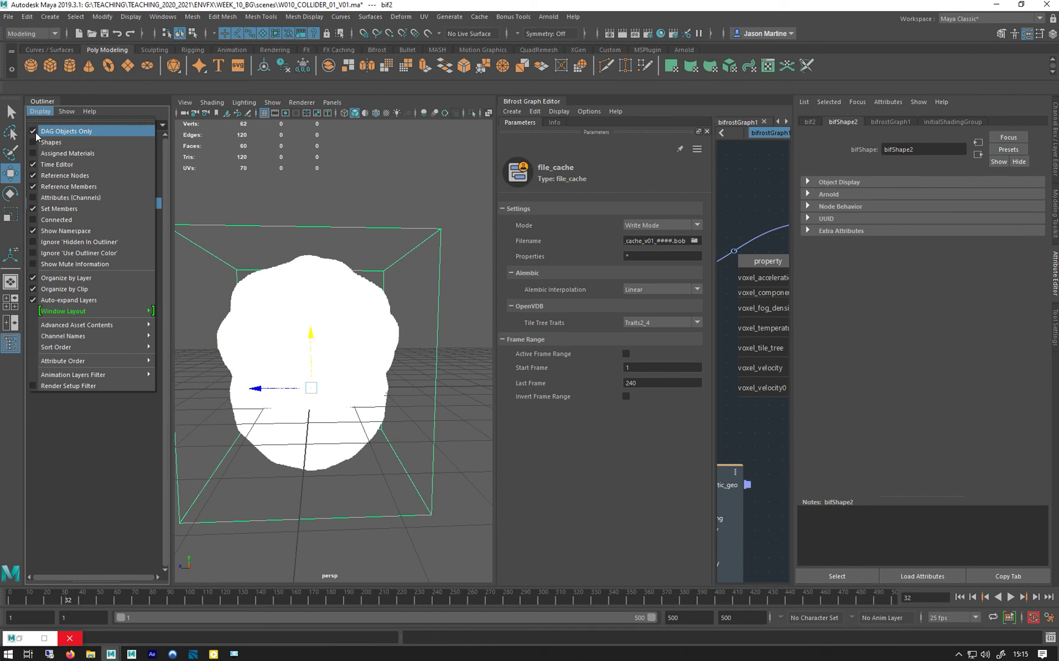
click(35, 133)
scroll(93, 329, down, 2)
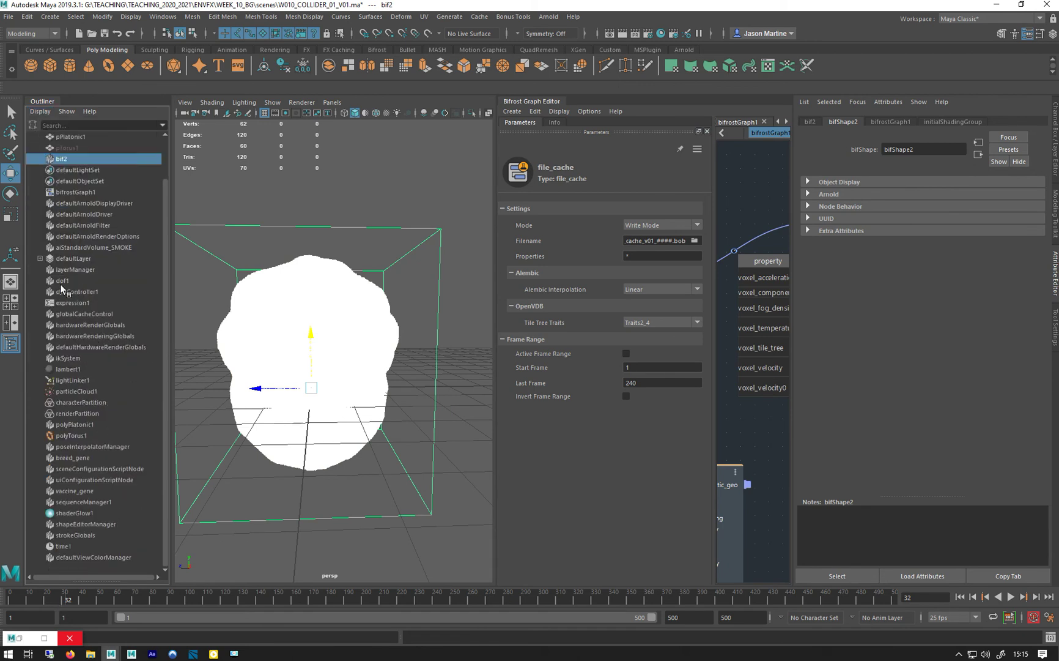
click(75, 247)
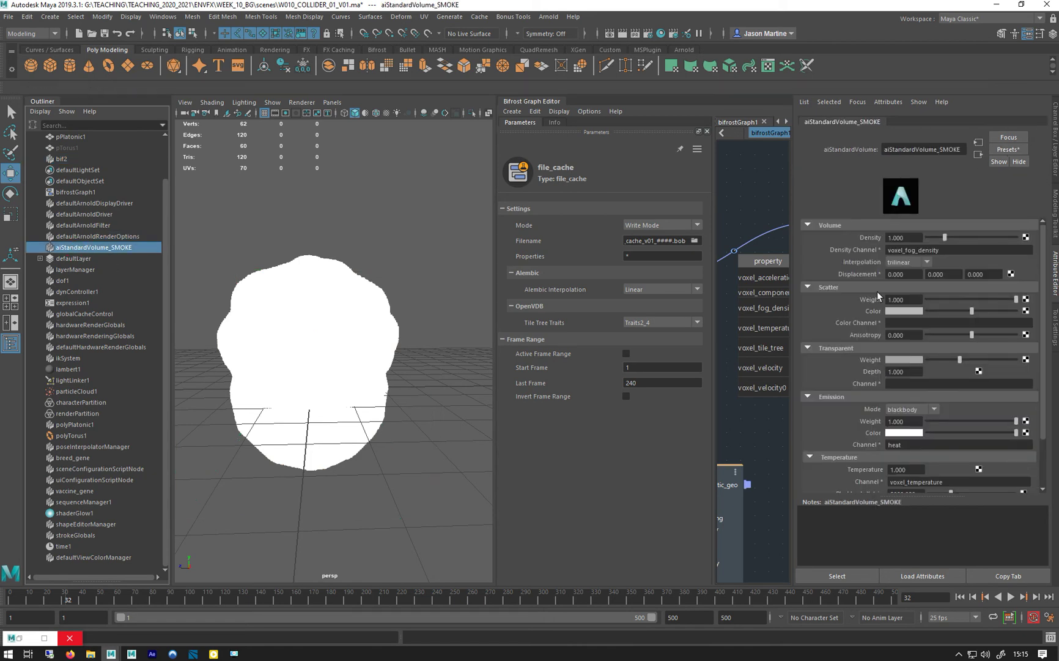
Step: Give the smoke shader black emission, density 2.089, a whiter scatter colour and slightly adjusted transparency
drag(998, 433, 897, 429)
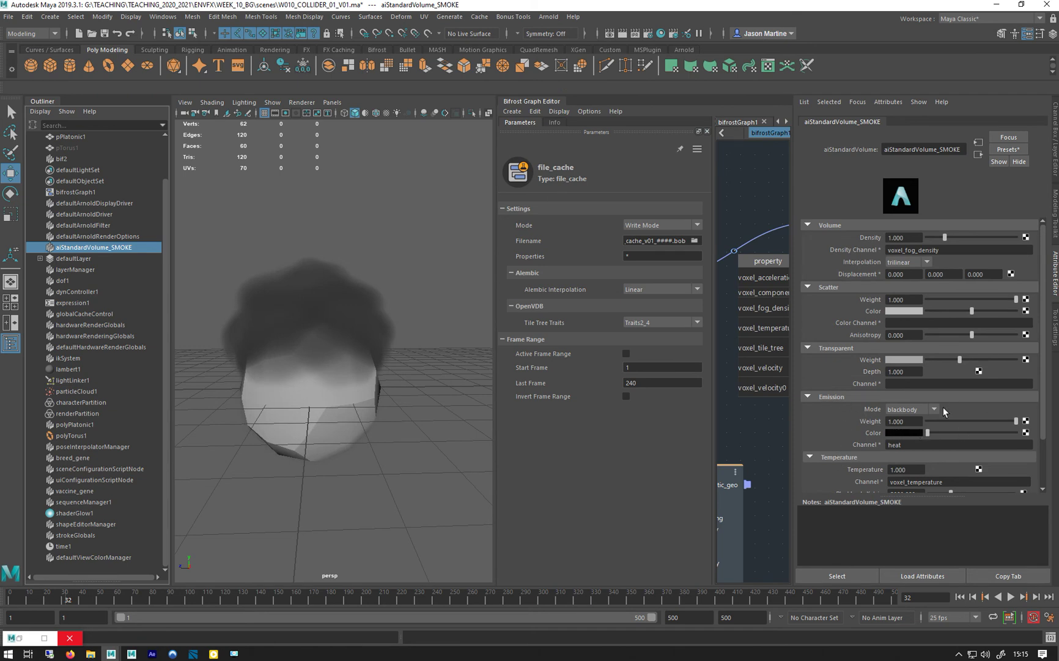
drag(929, 433, 891, 426)
scroll(812, 414, down, 2)
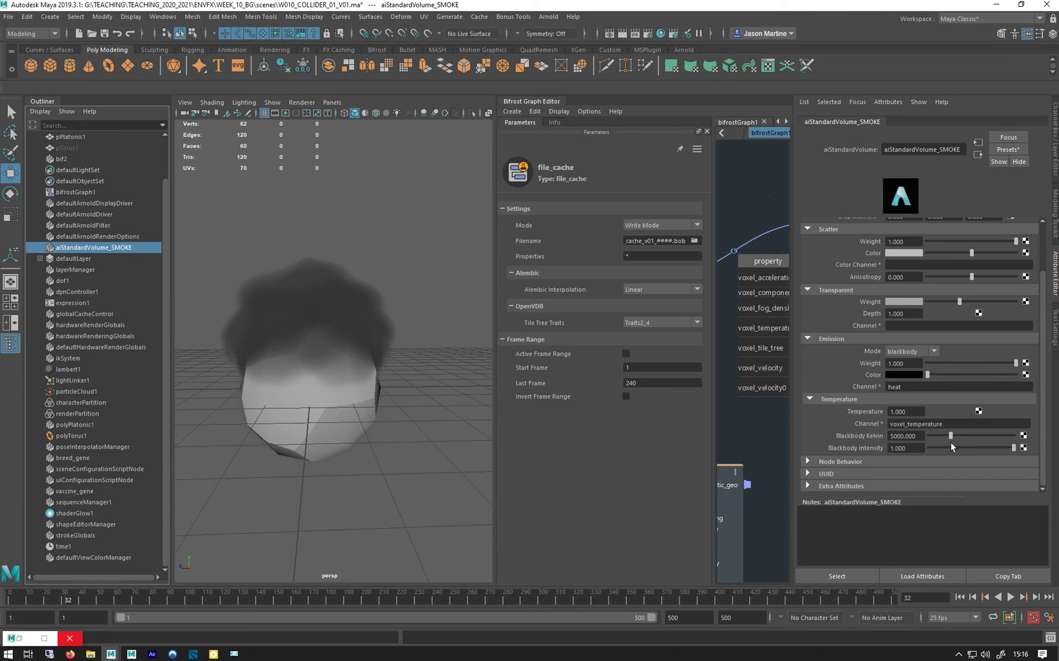
scroll(887, 384, up, 2)
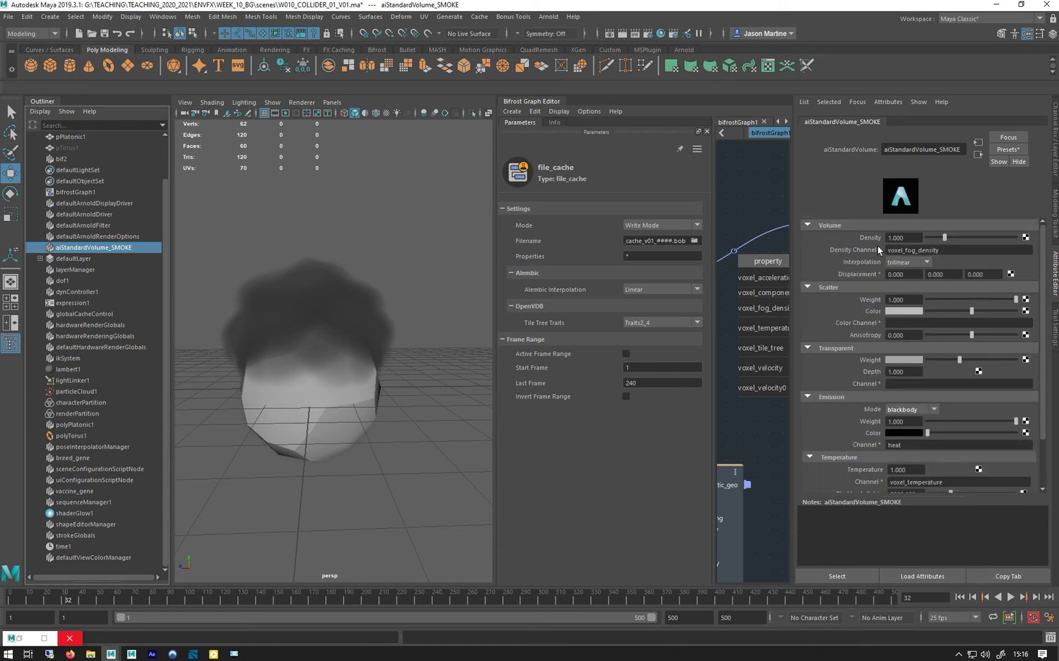
mouse_move(948, 238)
mouse_down()
mouse_move(1002, 240)
mouse_move(927, 236)
mouse_move(966, 241)
mouse_up()
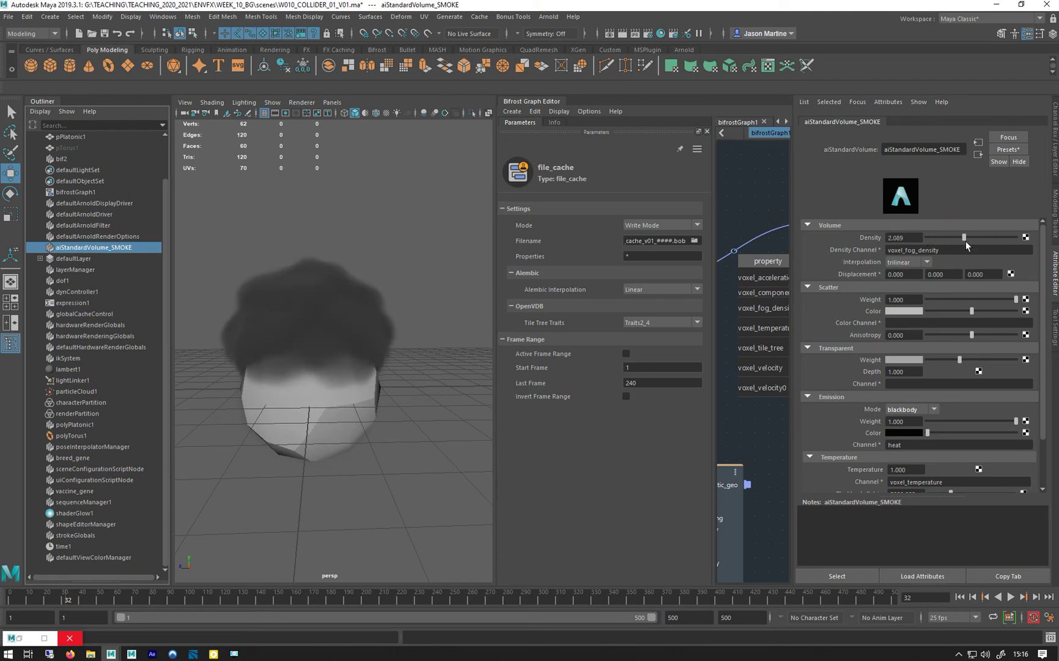
click(985, 311)
drag(986, 311, 992, 311)
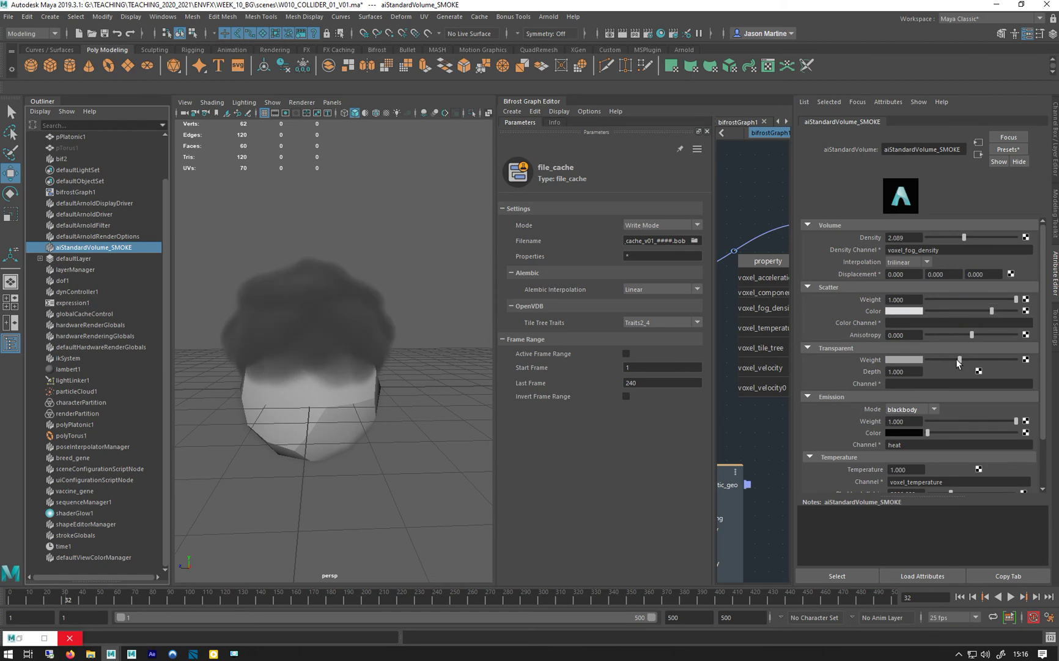
drag(959, 359, 969, 361)
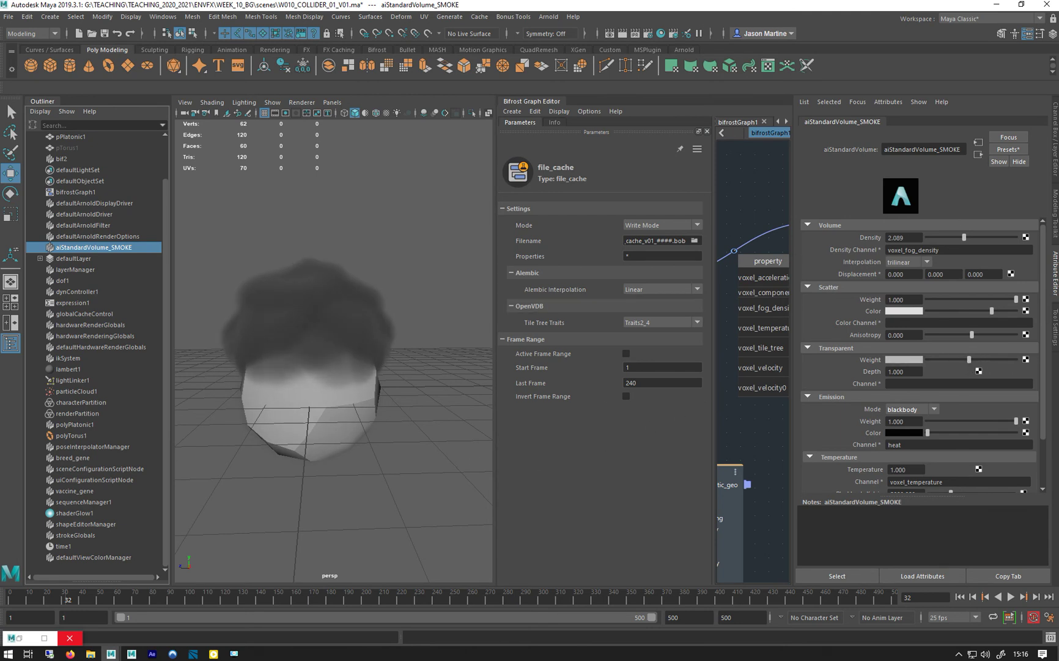
drag(494, 275, 344, 273)
alt+right_drag(663, 355, 591, 257)
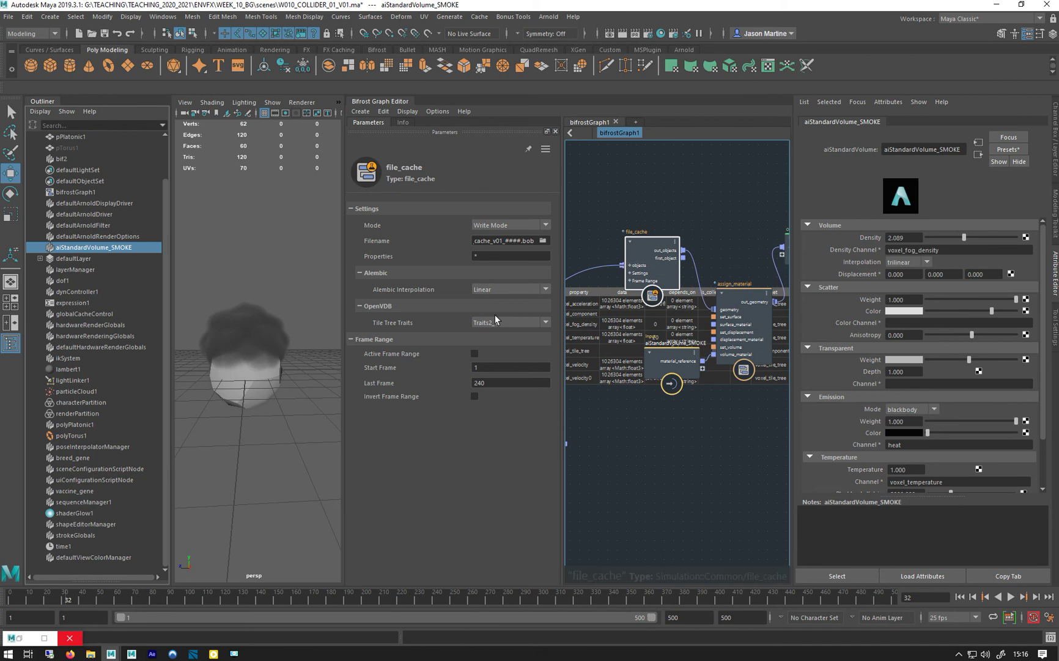
Step: Close the Outliner and move the aiStandardVolume_SMOKE input node down-left in the Bifrost graph
click(32, 102)
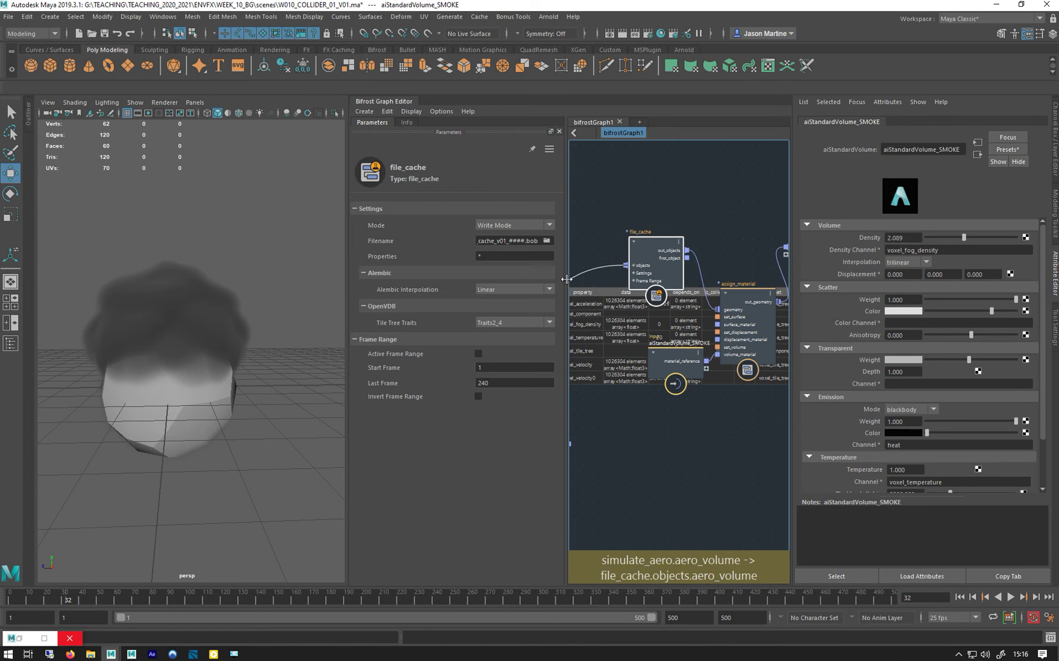
drag(567, 276, 419, 272)
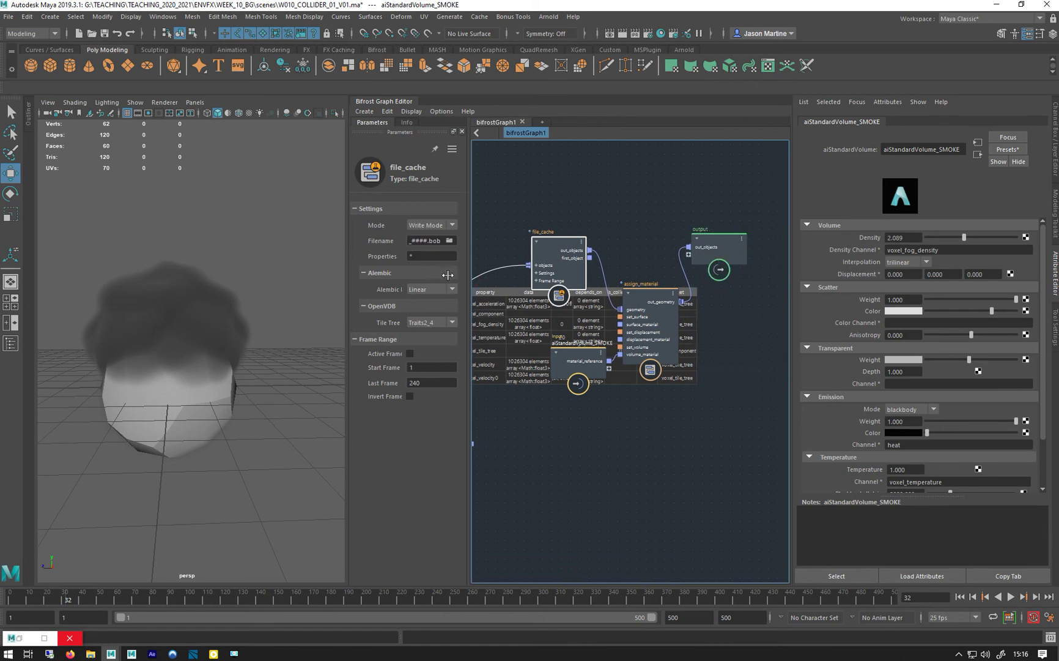
alt+middle_drag(502, 238, 544, 223)
alt+right_drag(544, 222, 613, 228)
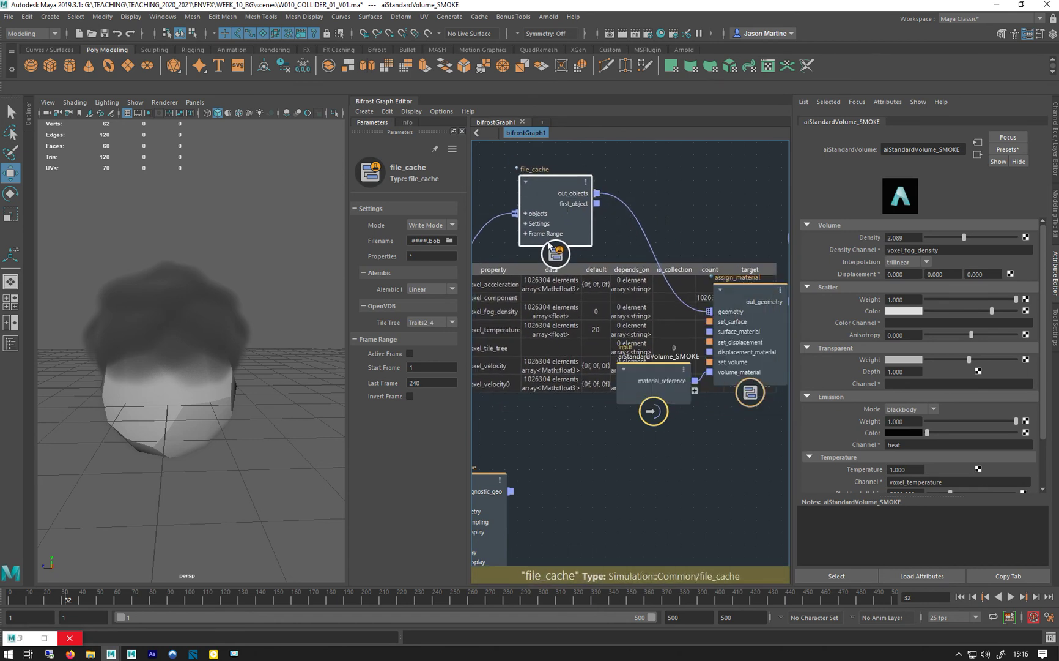
alt+middle_drag(474, 261, 609, 251)
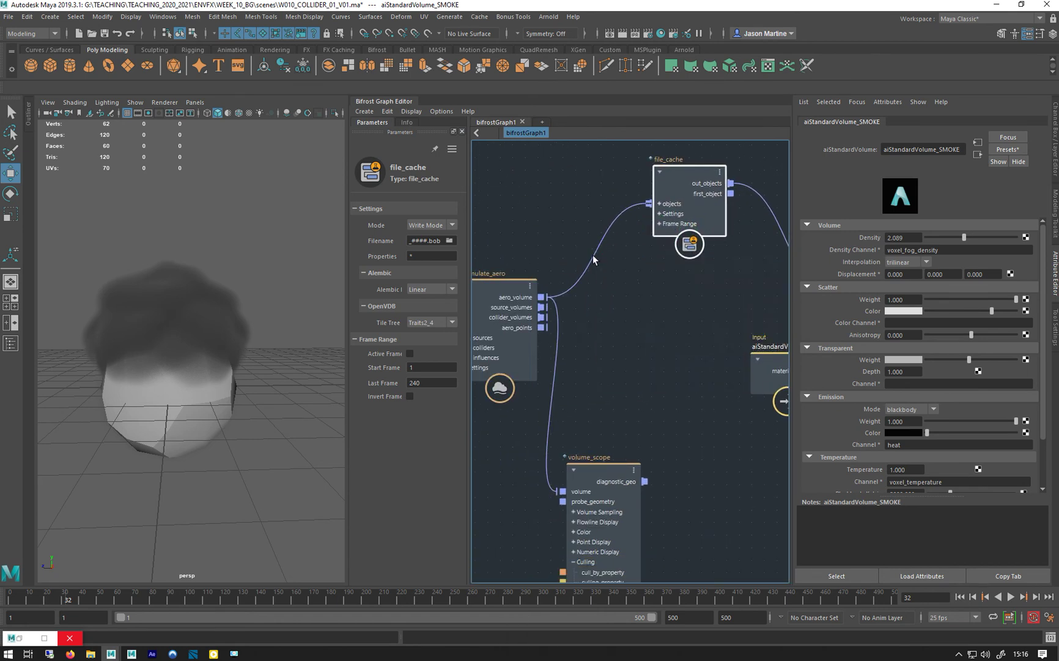
alt+middle_drag(634, 298, 489, 265)
drag(601, 335, 533, 376)
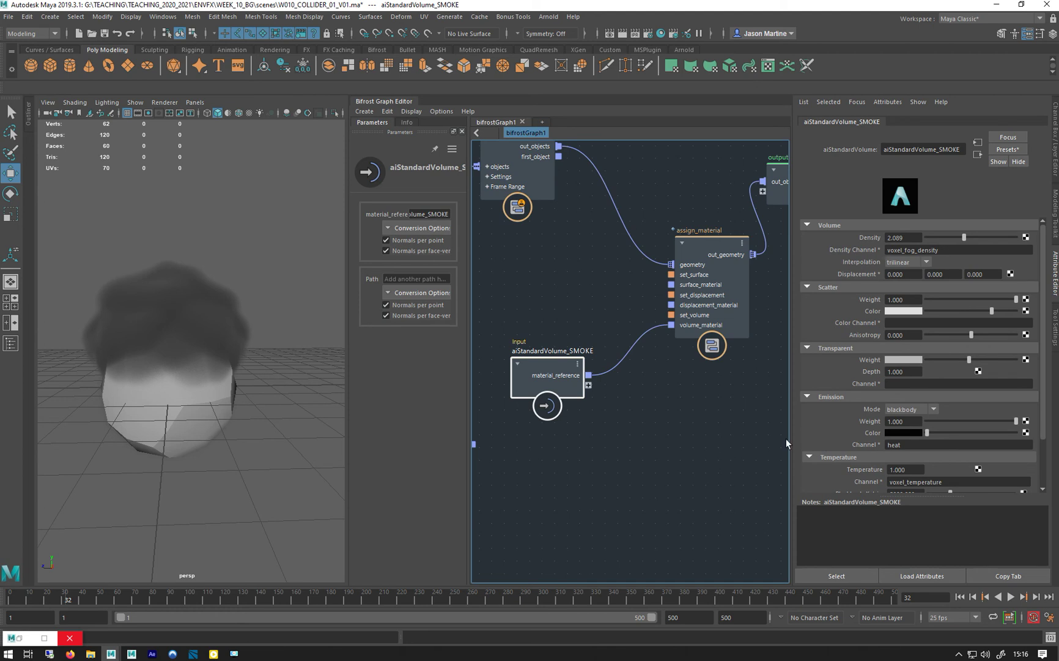
double_click(940, 251)
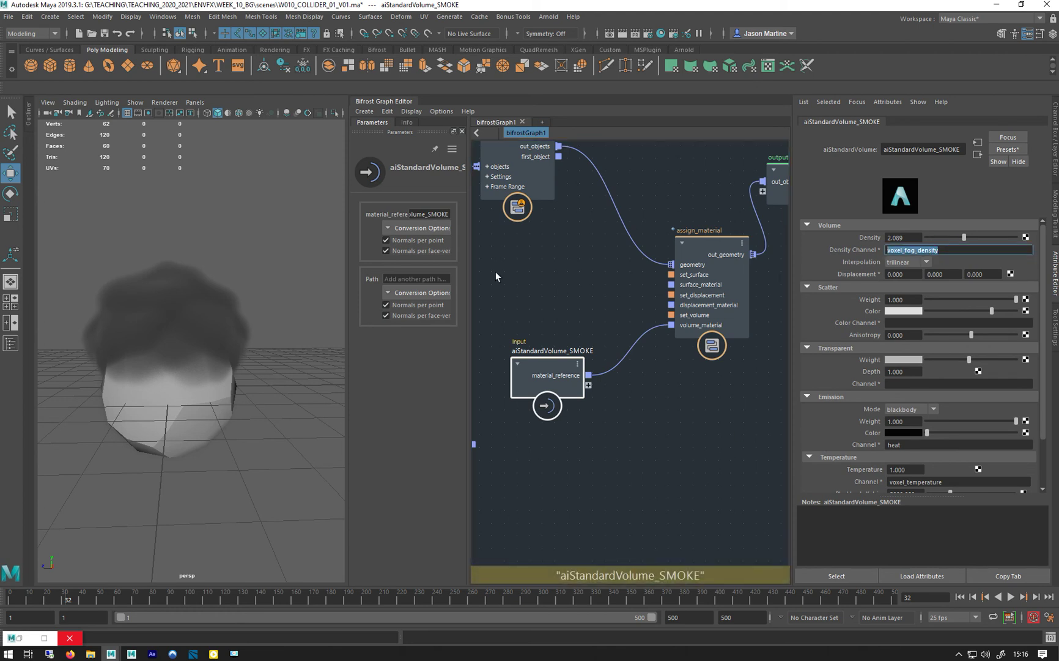
Step: Save the collider scene and open the billowy_smoke_plume Smoke preset in its example scene
click(9, 19)
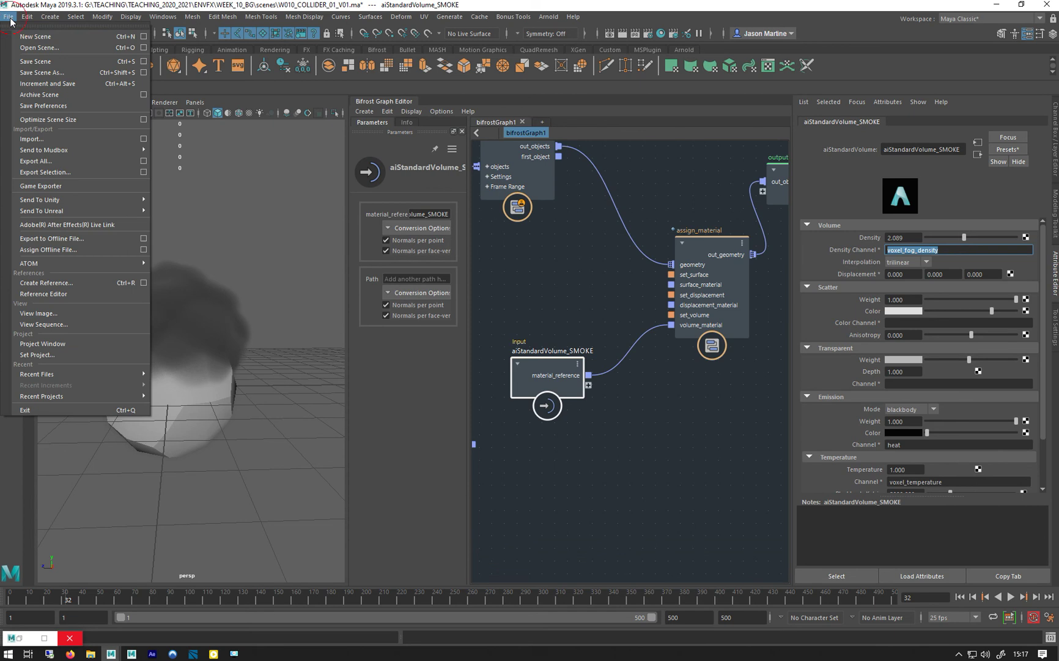
click(33, 63)
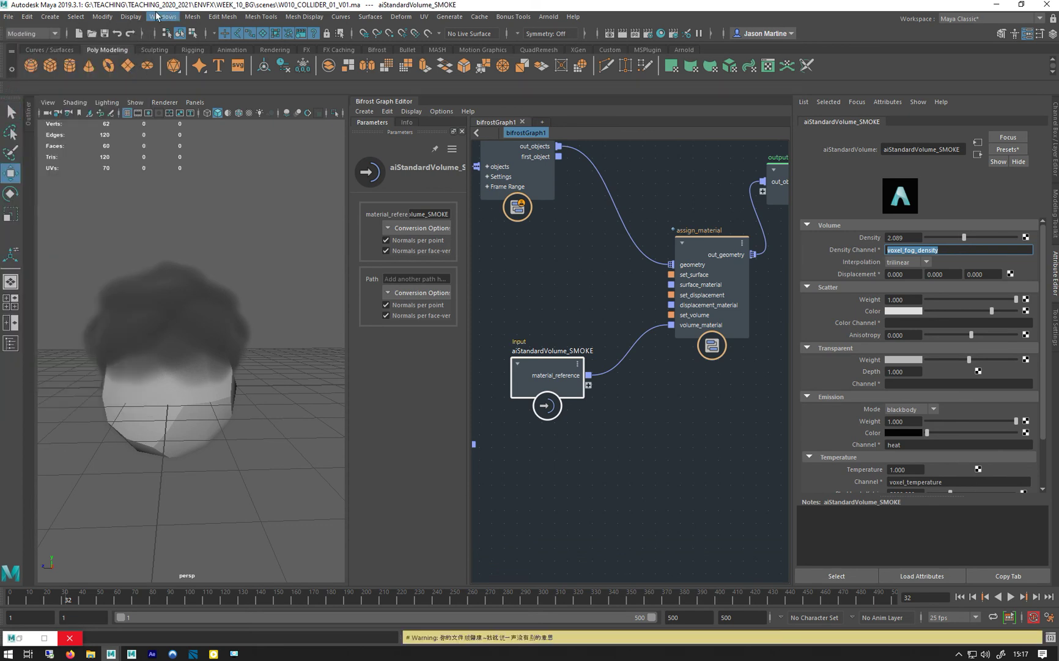
click(156, 15)
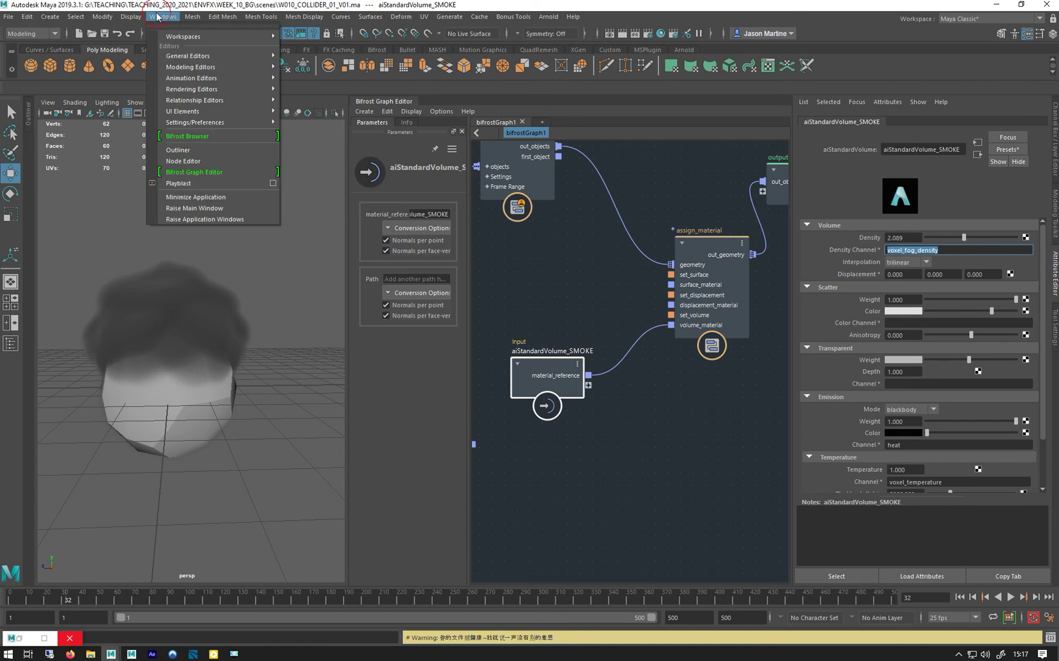
click(196, 135)
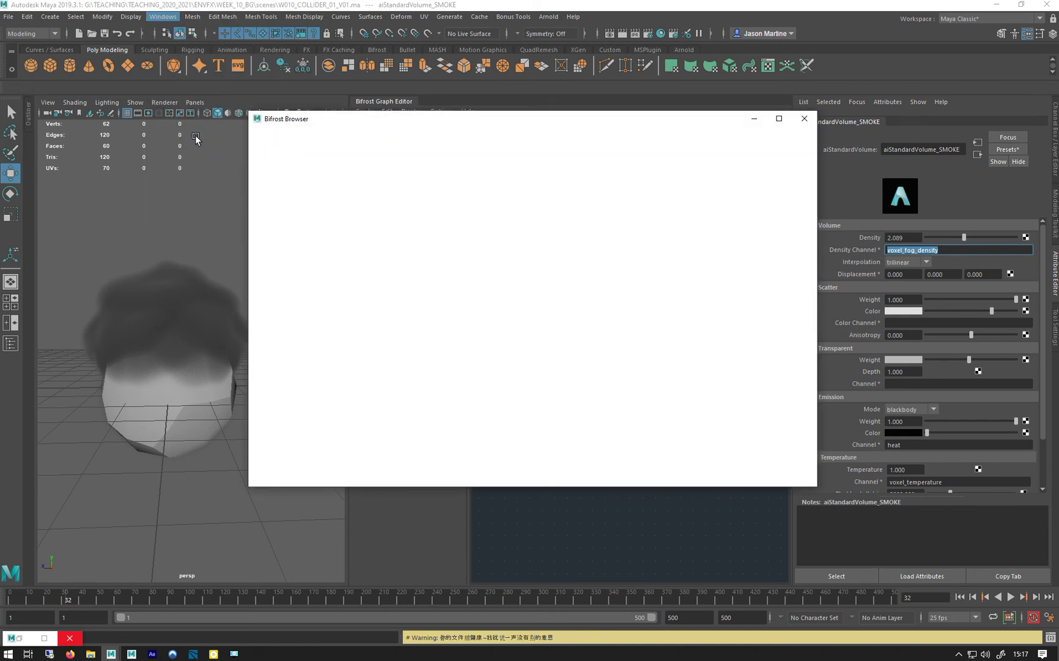
click(272, 158)
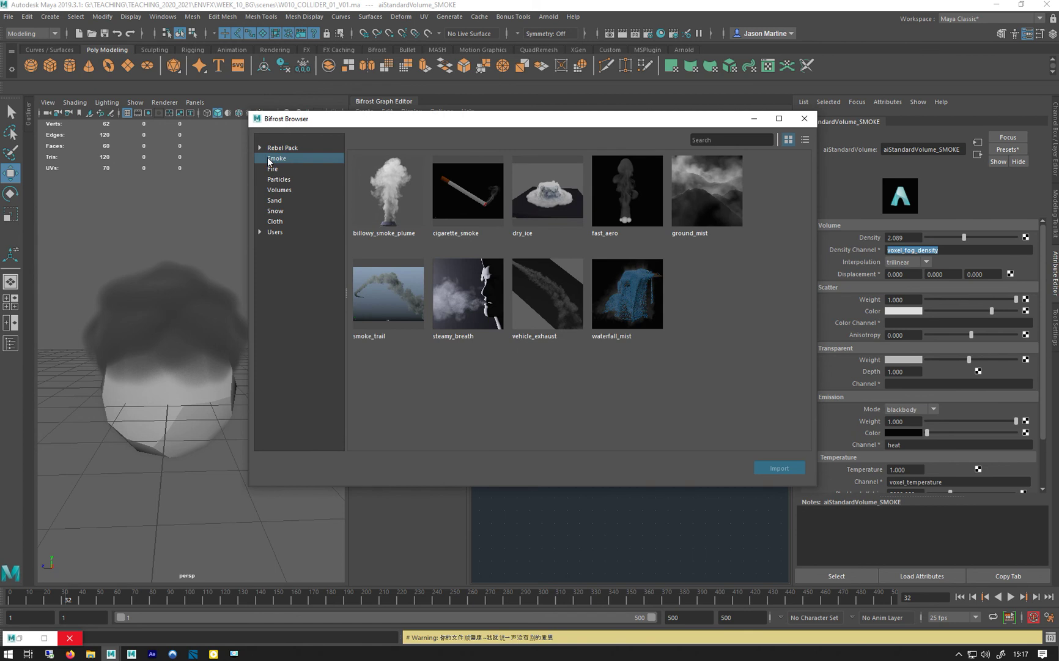
click(393, 182)
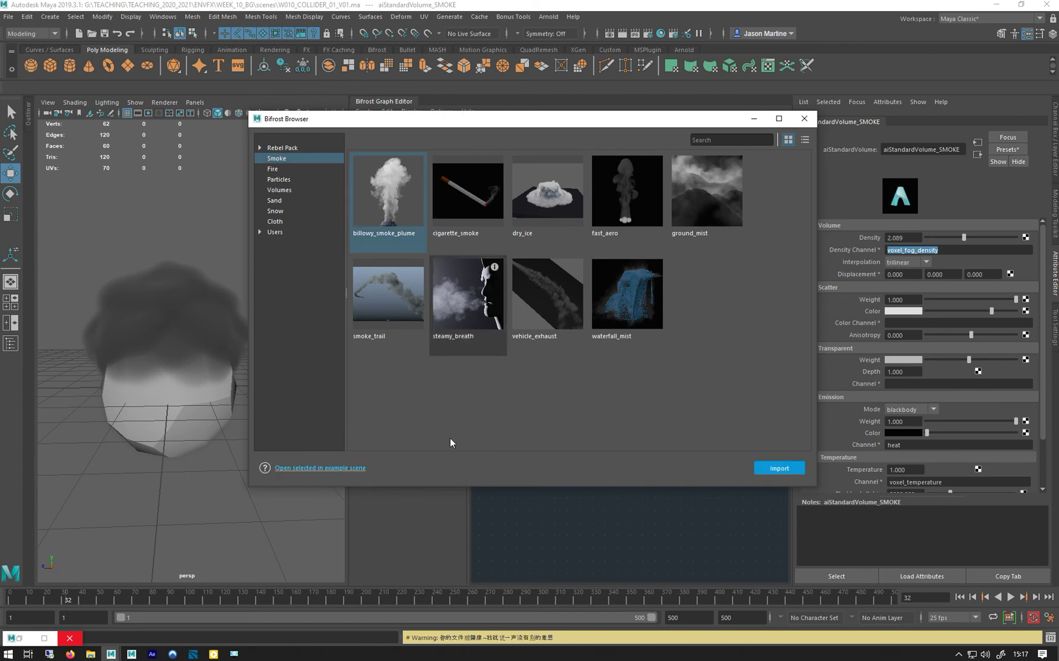
click(311, 469)
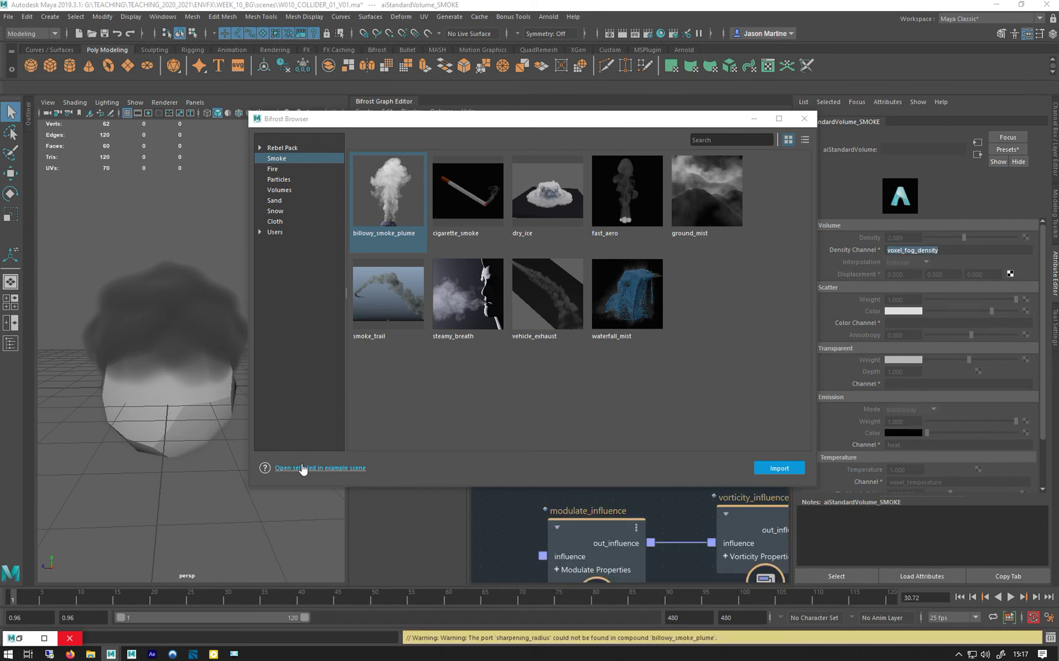
click(809, 118)
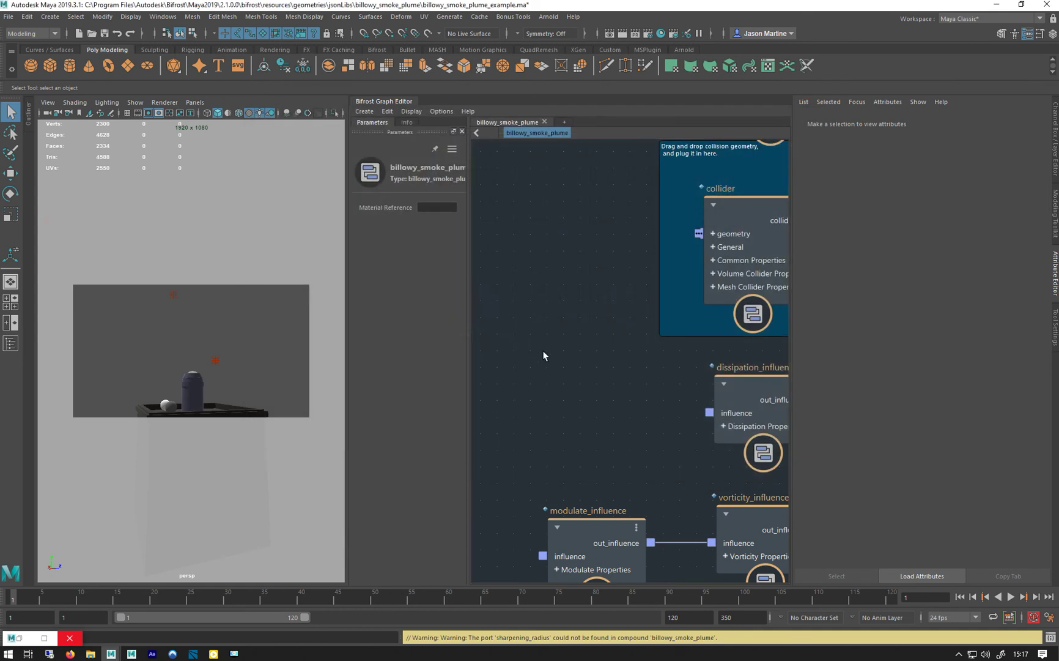
Step: List shaders in the Outliner and select aiStandardVolume1 to show its attributes
middle_drag(546, 355, 369, 321)
middle_drag(743, 242, 348, 208)
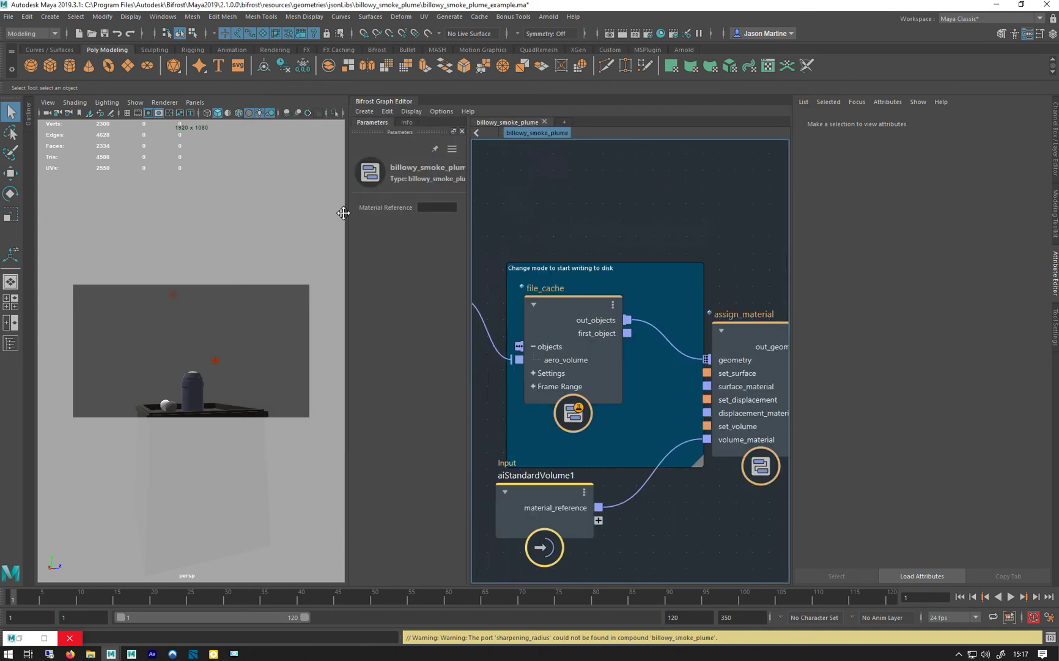
click(524, 460)
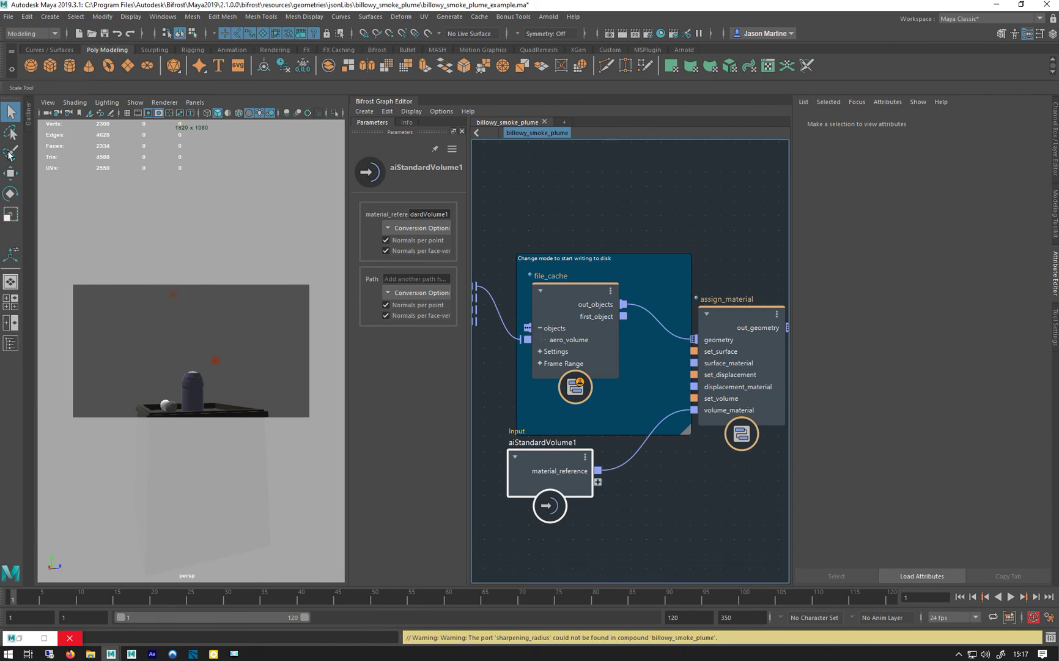
click(28, 113)
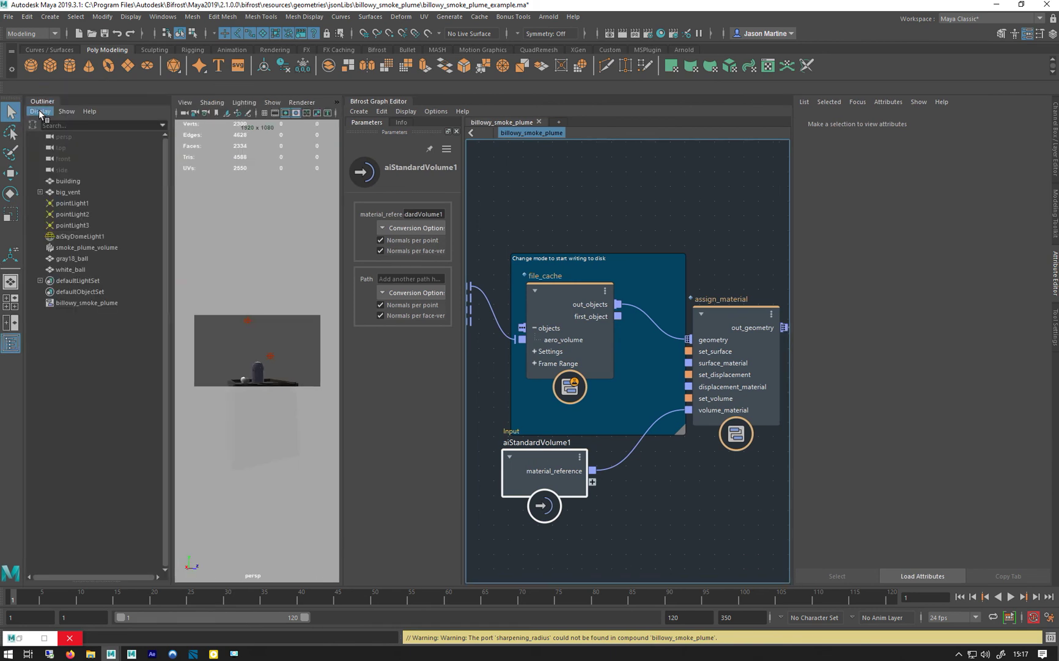
click(66, 248)
click(1027, 122)
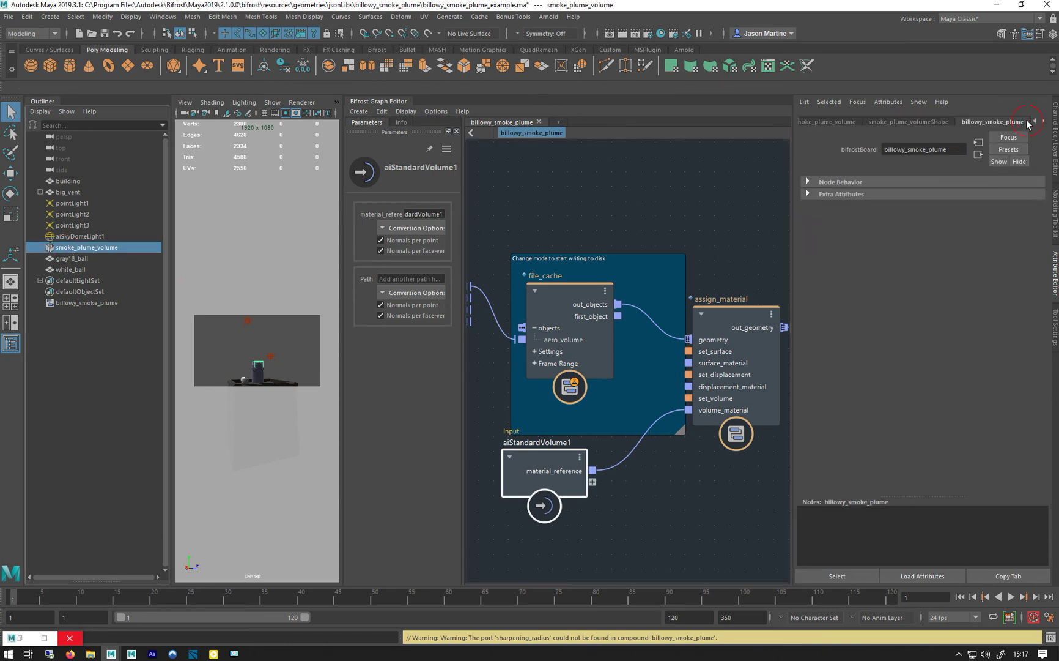
click(1045, 123)
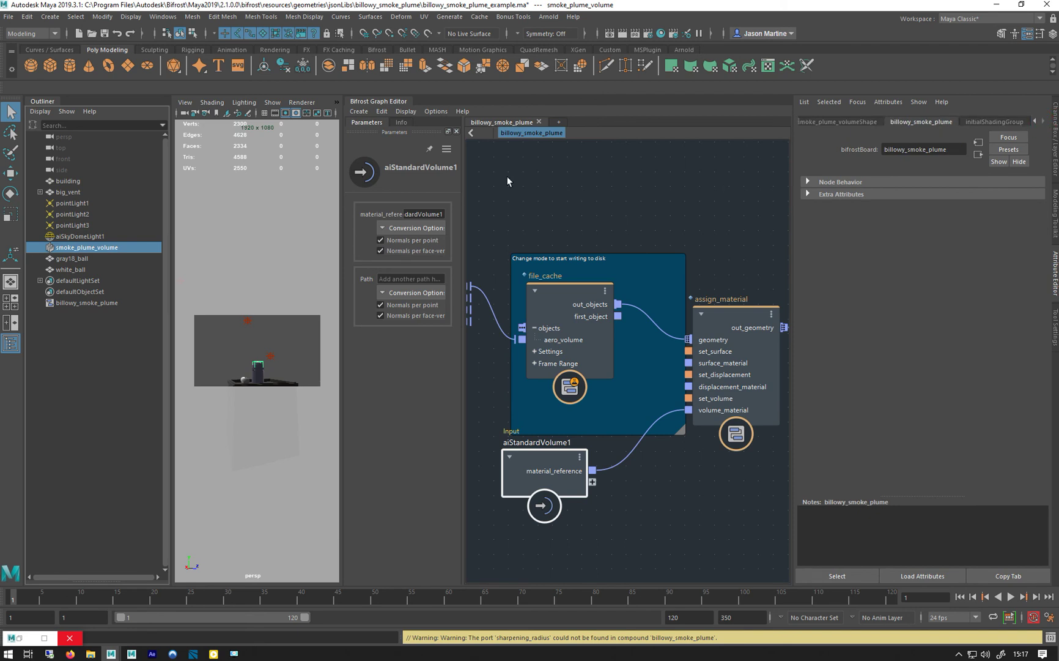
click(34, 113)
click(41, 131)
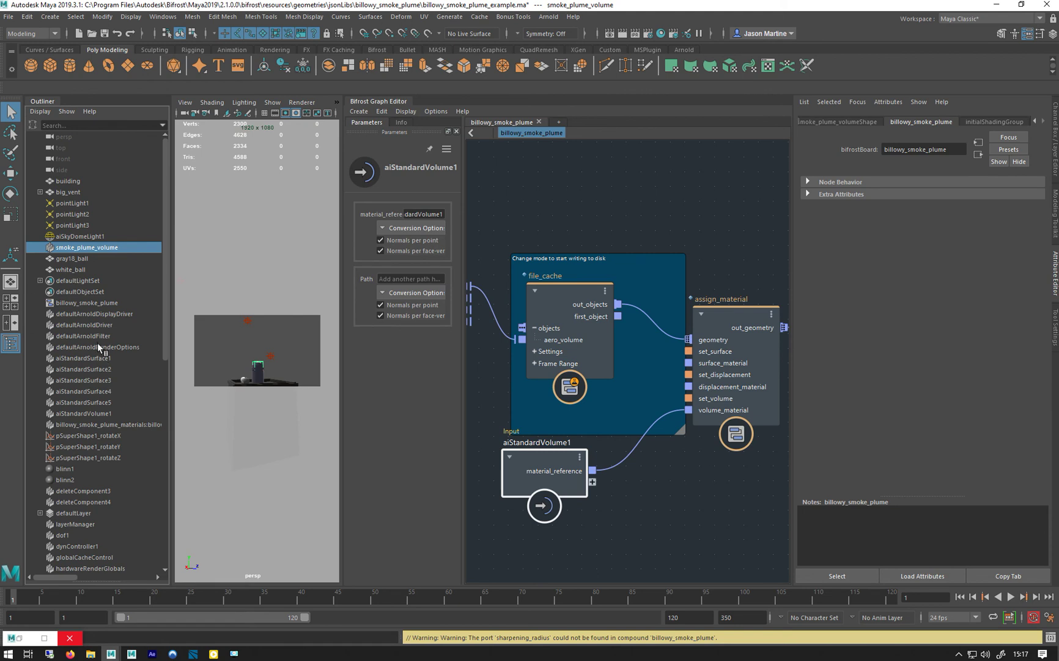
scroll(108, 340, down, 3)
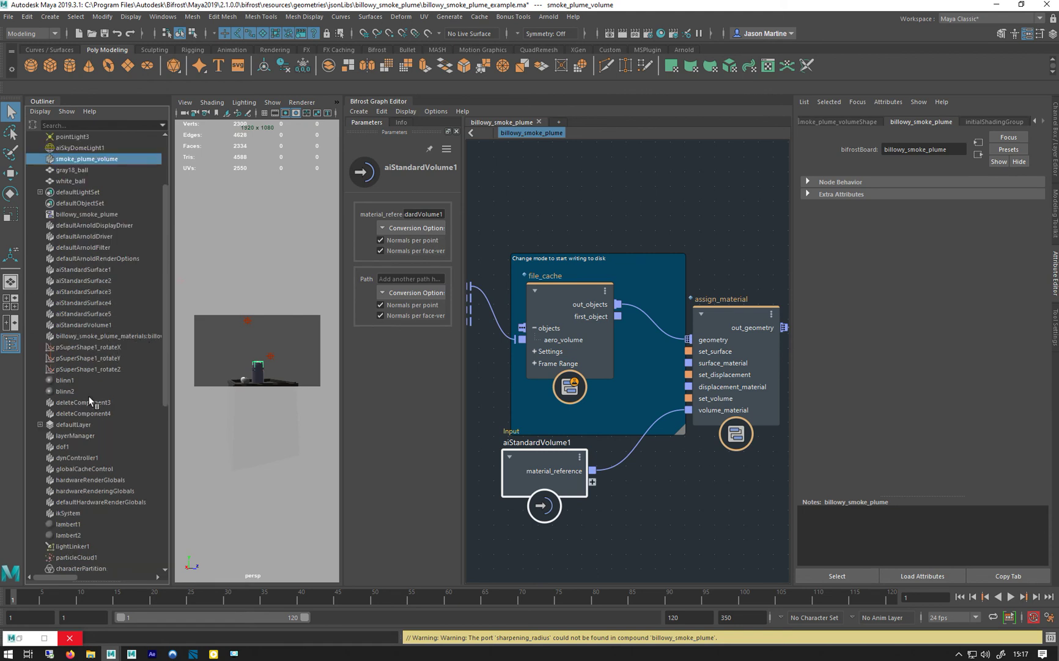
click(73, 326)
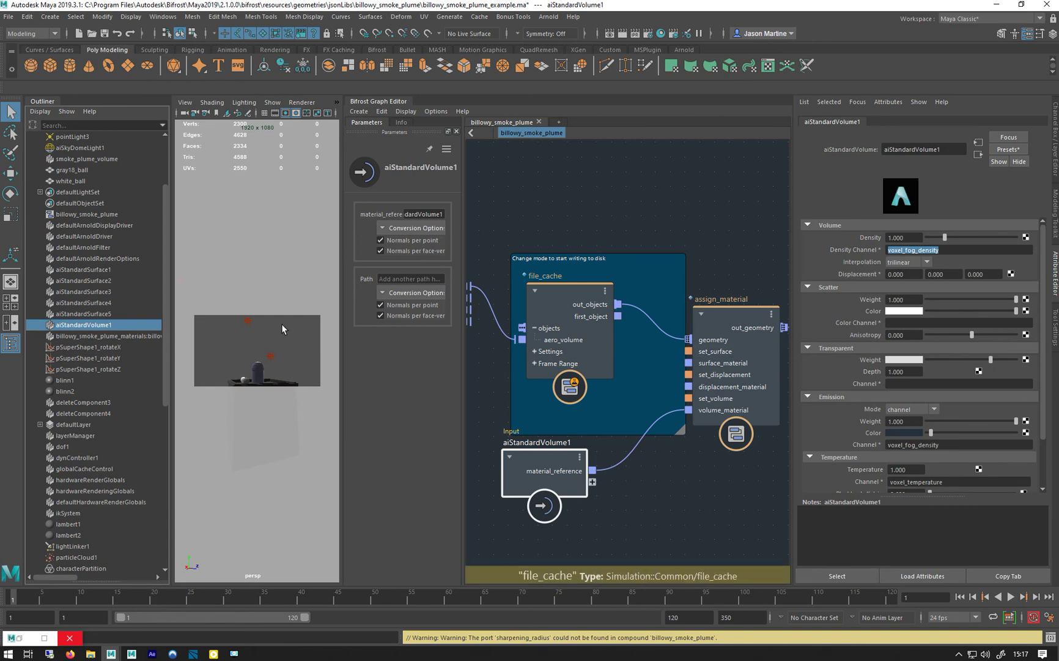
Step: Close the Hypershade window and reopen the Bifrost Browser on Smoke presets, moved aside
click(12, 640)
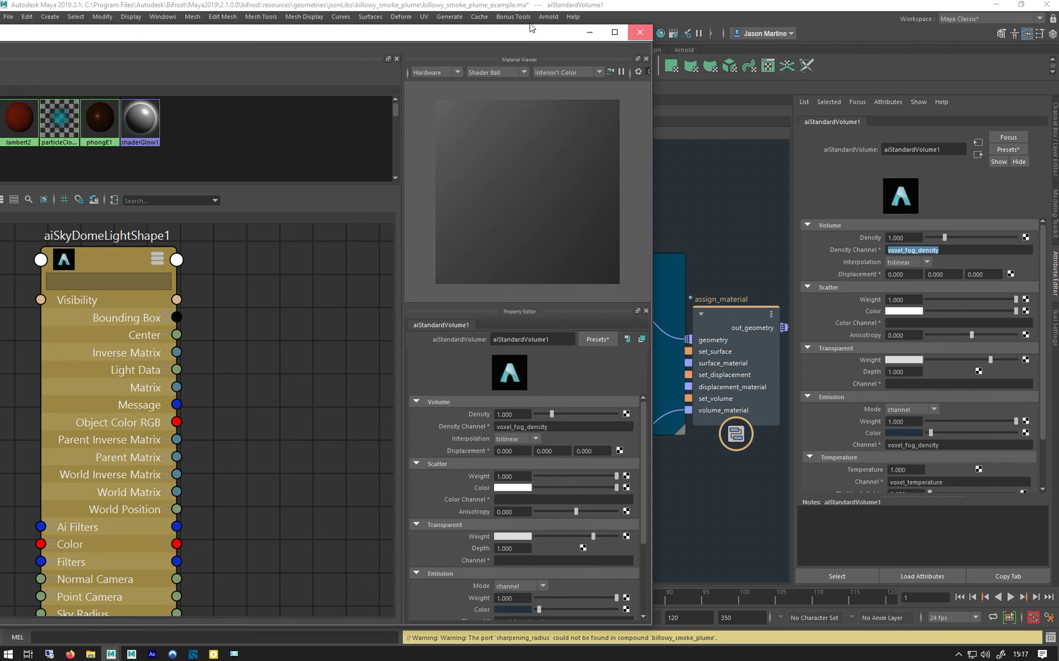
click(639, 34)
click(149, 20)
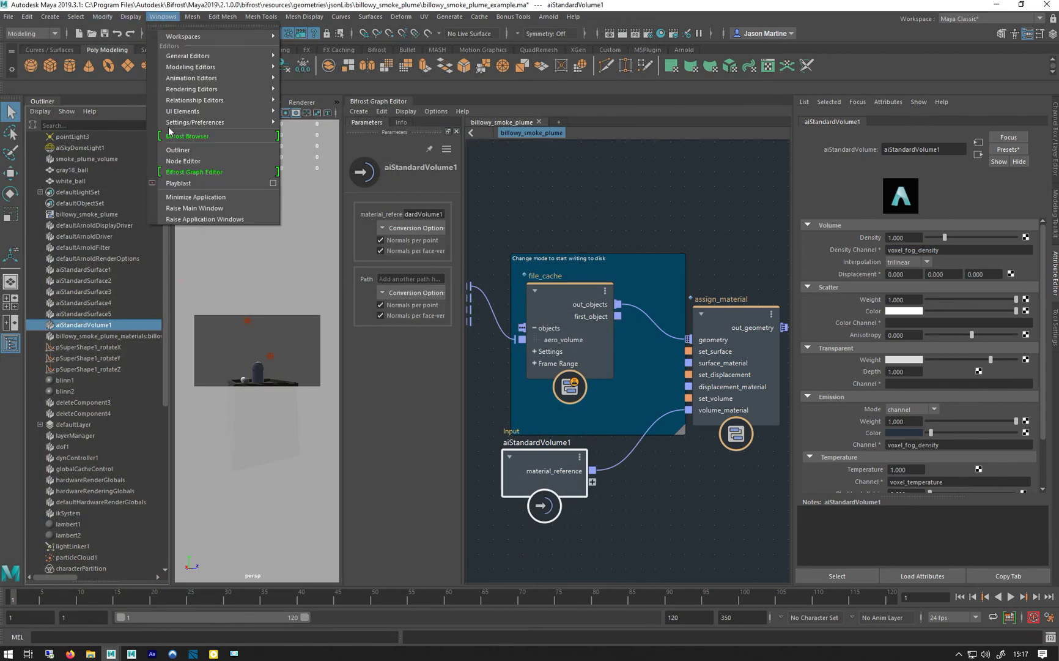
click(184, 136)
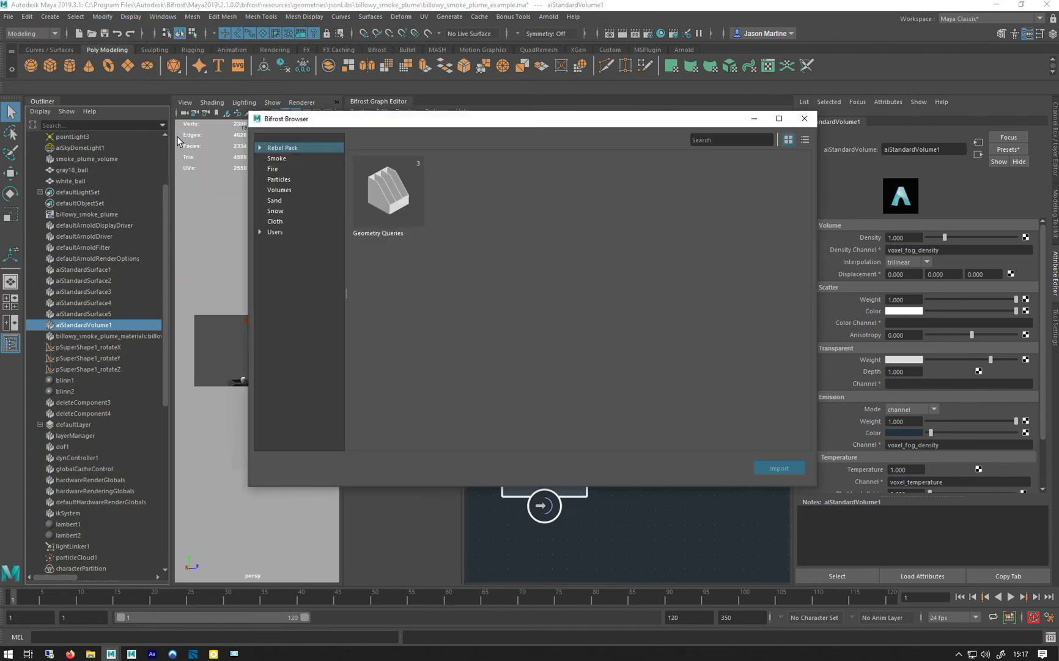
click(294, 159)
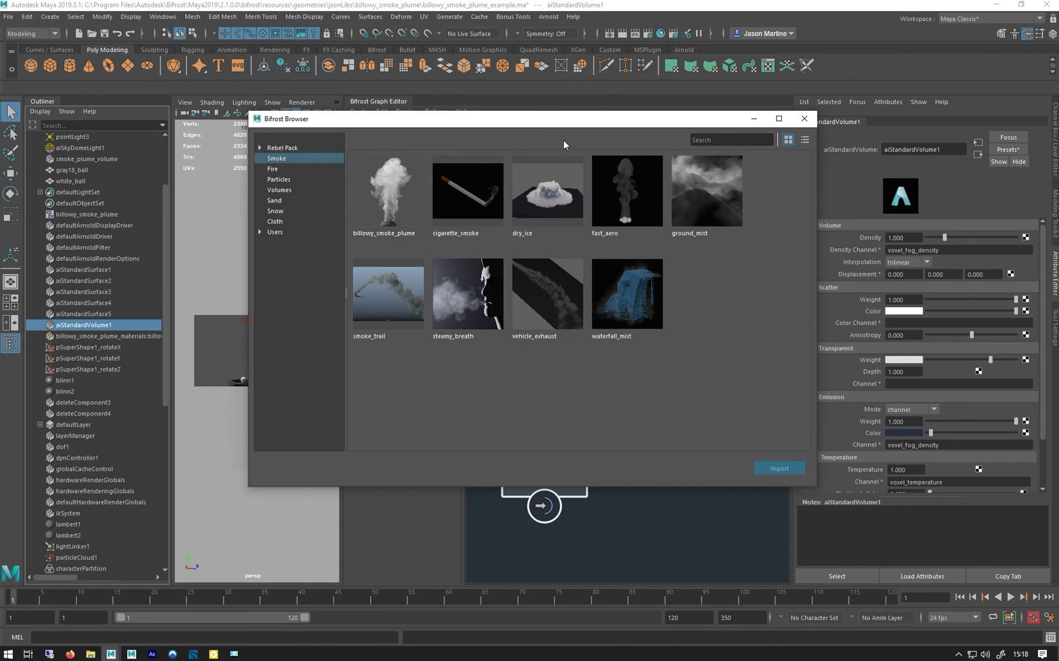
drag(661, 129, 493, 130)
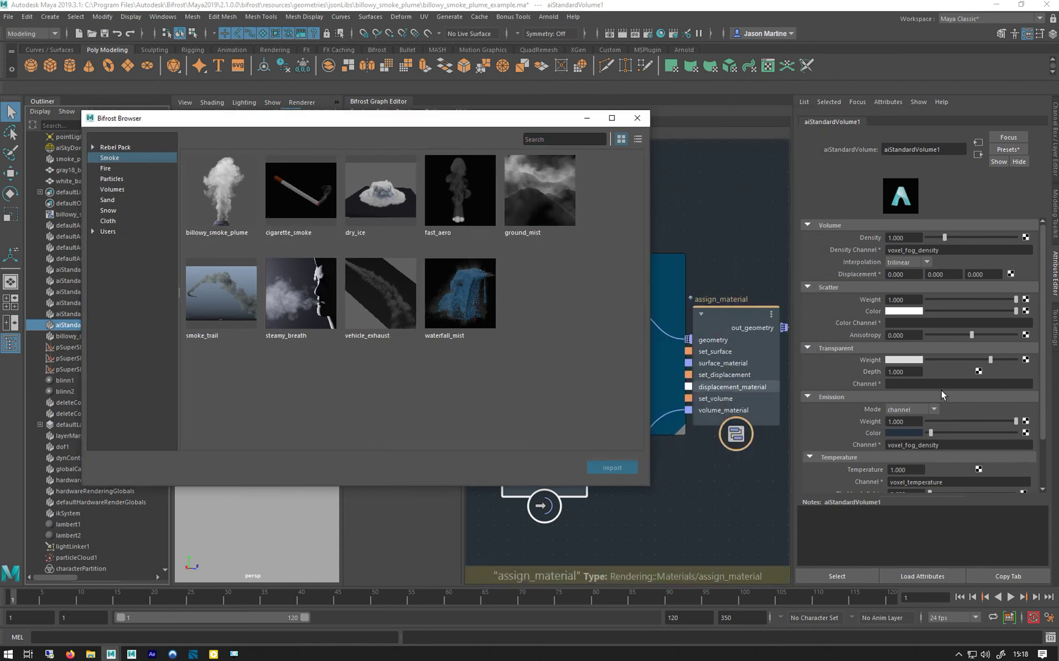
Step: Check aiStandardVolume1's Density Channel and Emission Channel values
scroll(1046, 407, down, 5)
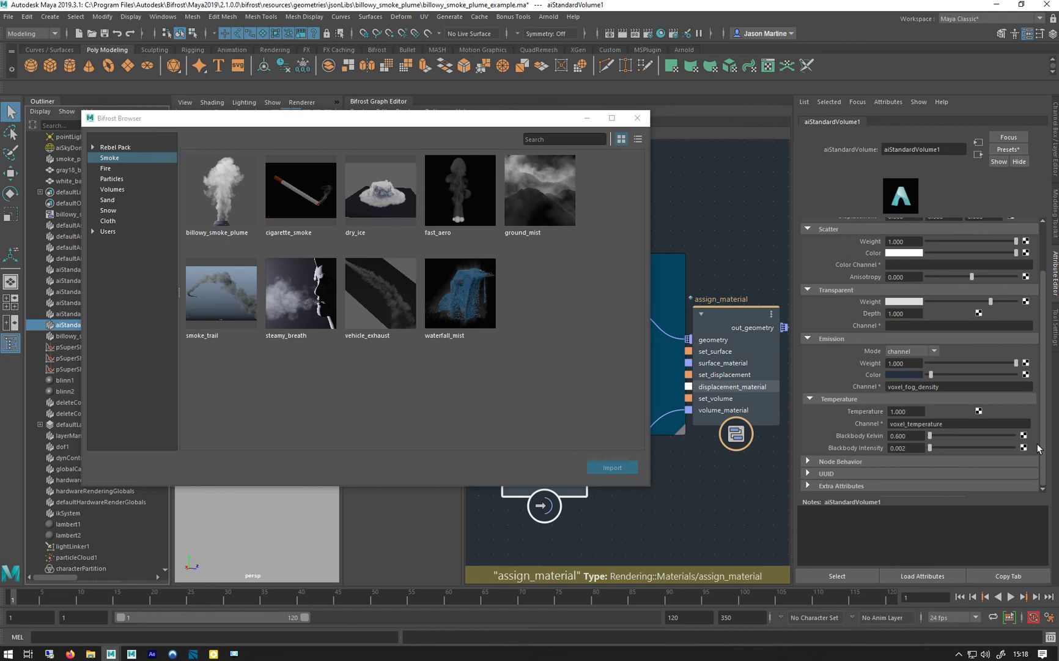
scroll(878, 322, up, 2)
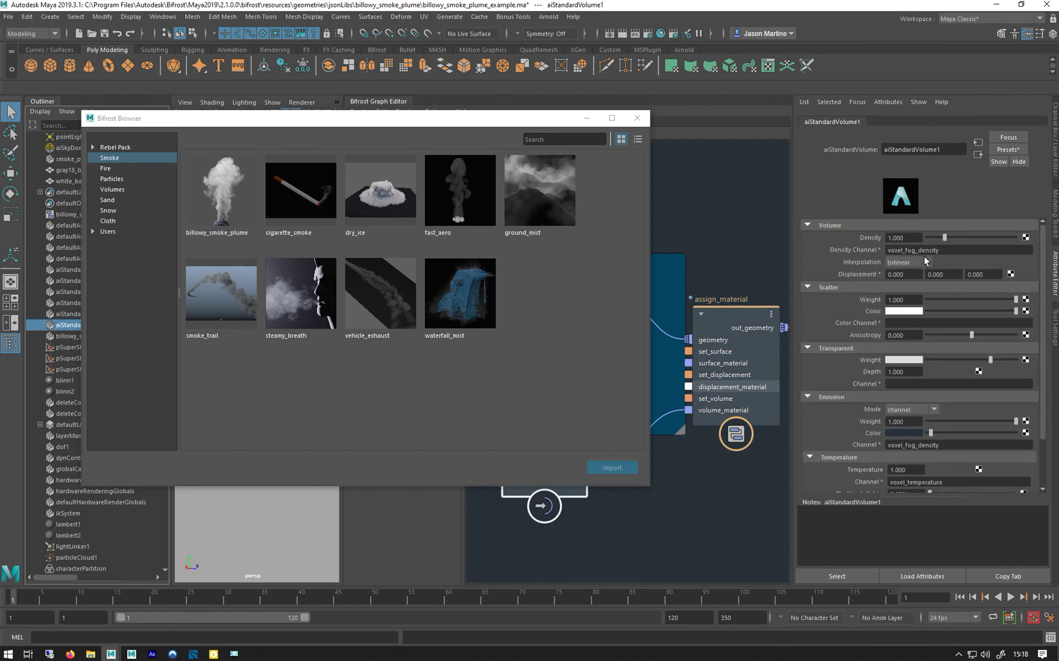
click(947, 250)
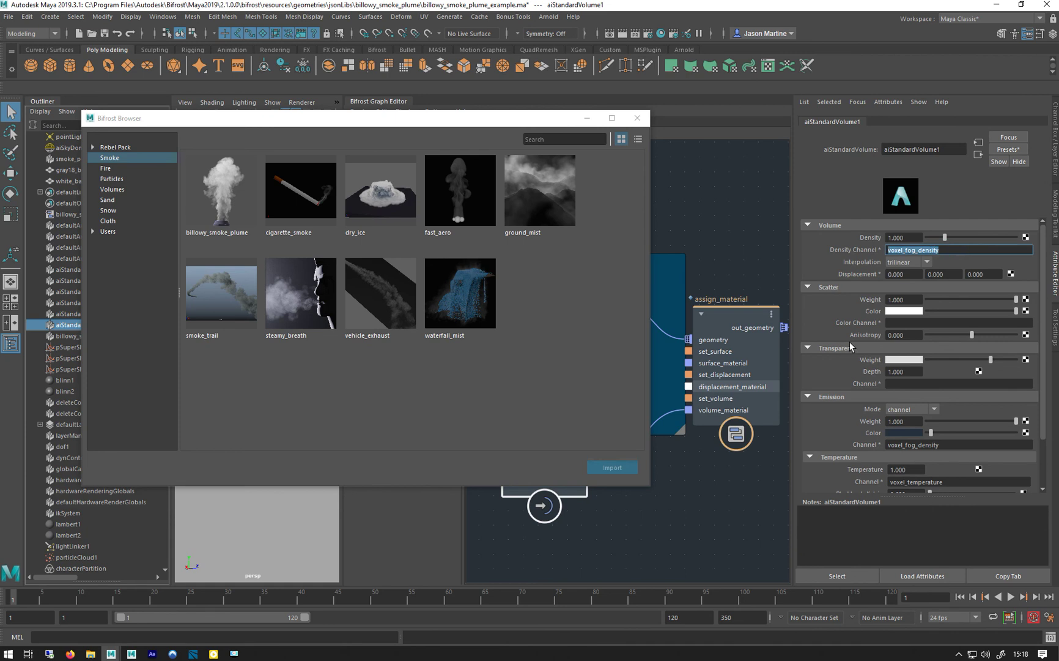
scroll(947, 257, down, 2)
click(936, 387)
double_click(936, 387)
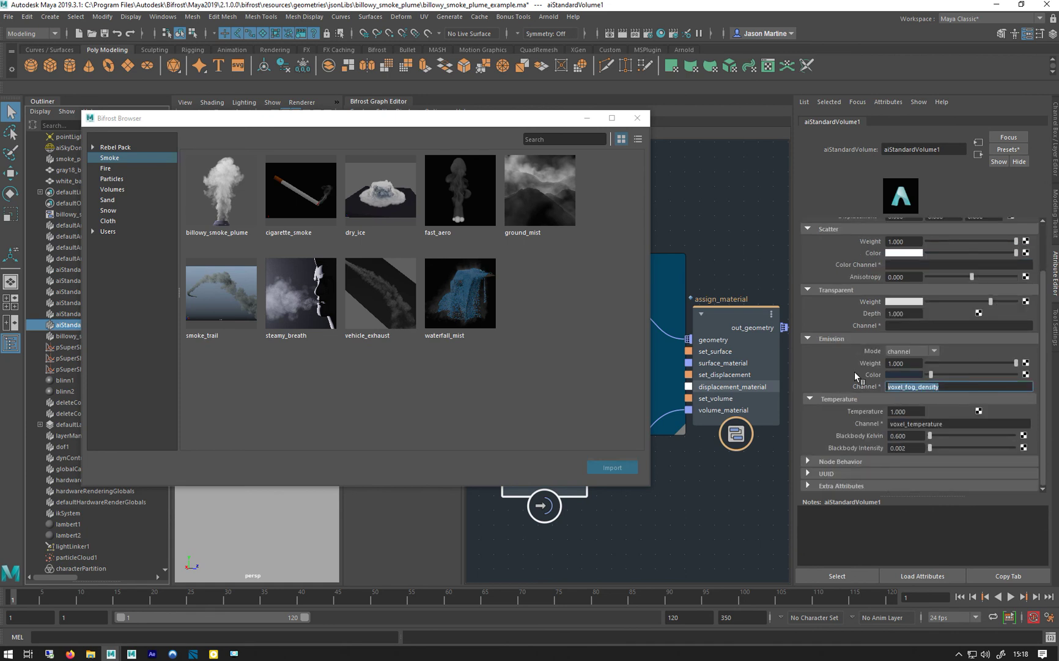
scroll(860, 367, up, 2)
Step: Save aiStandardVolume1's settings as a new preset named aiStandardVolume_billowy_smoke
click(1007, 151)
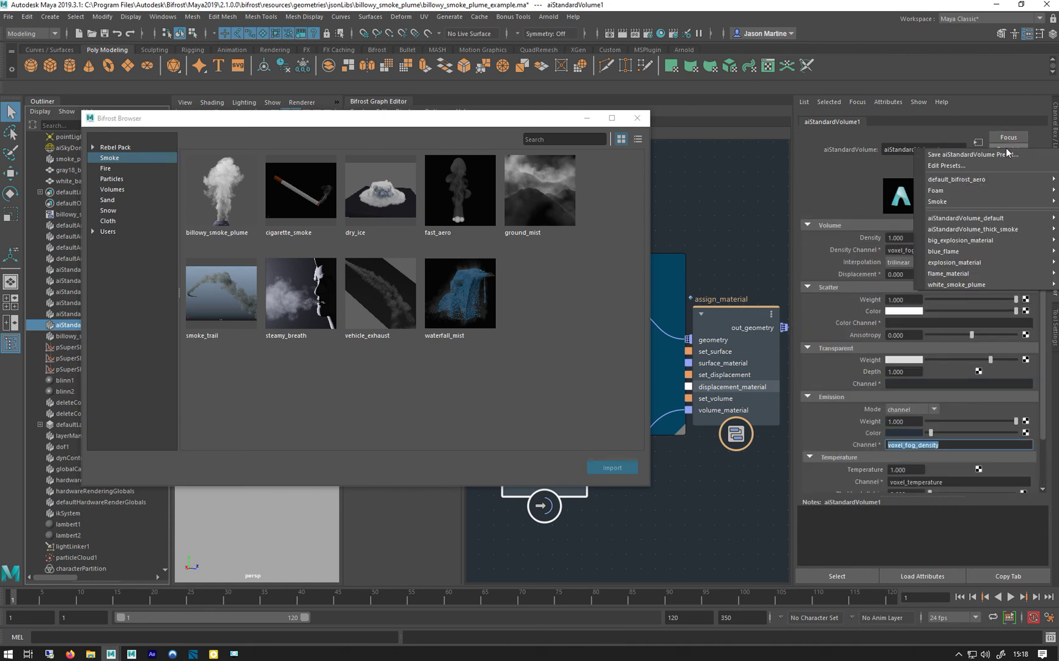
click(964, 155)
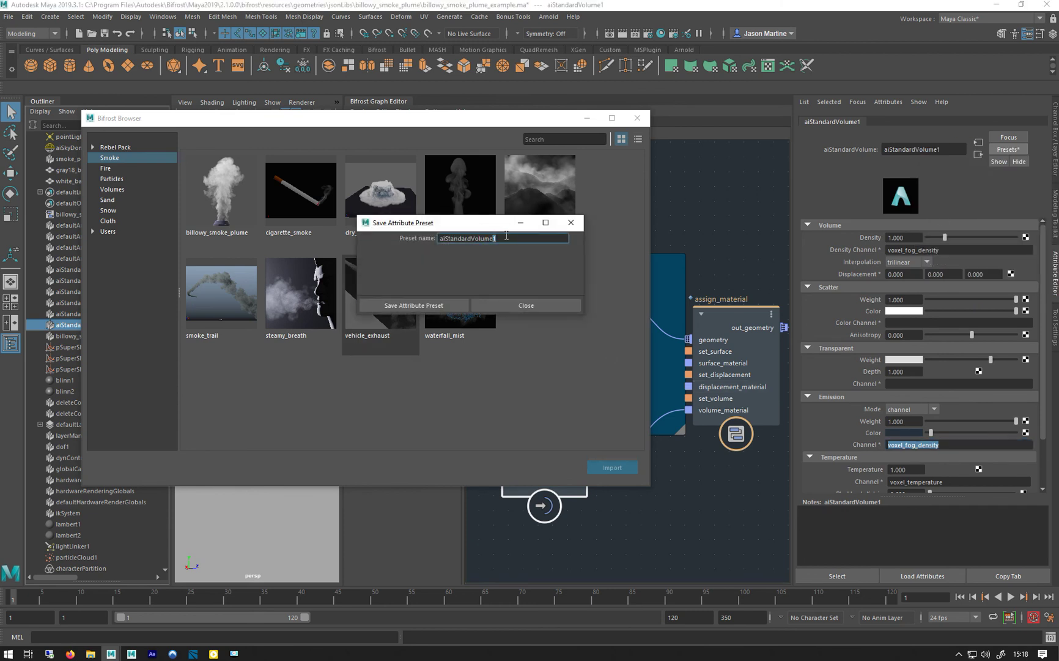
text(_billo)
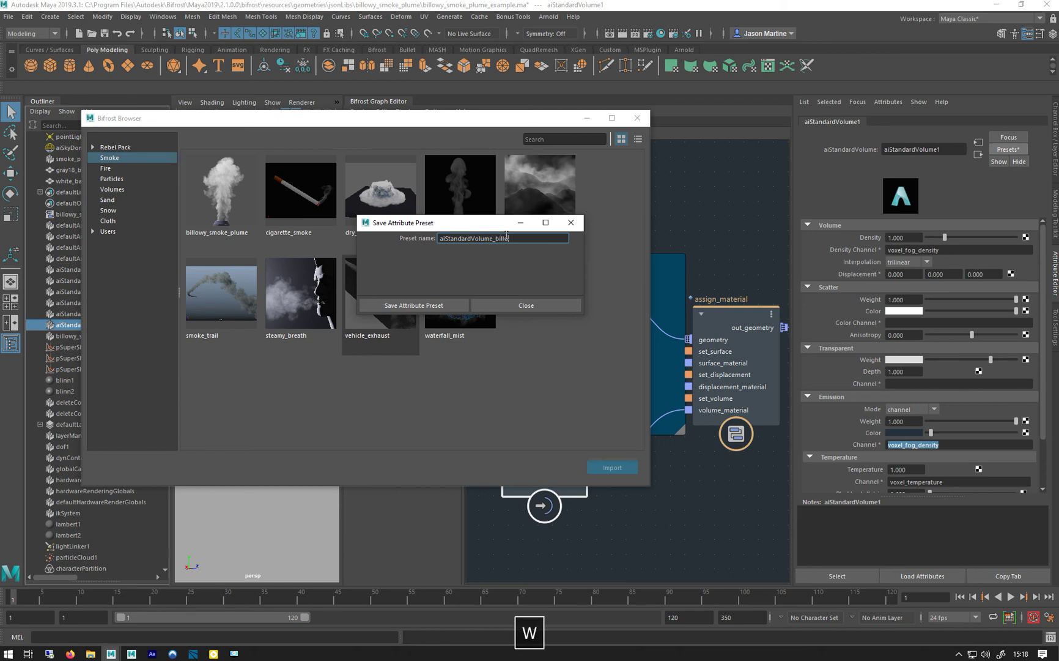
text(wy)
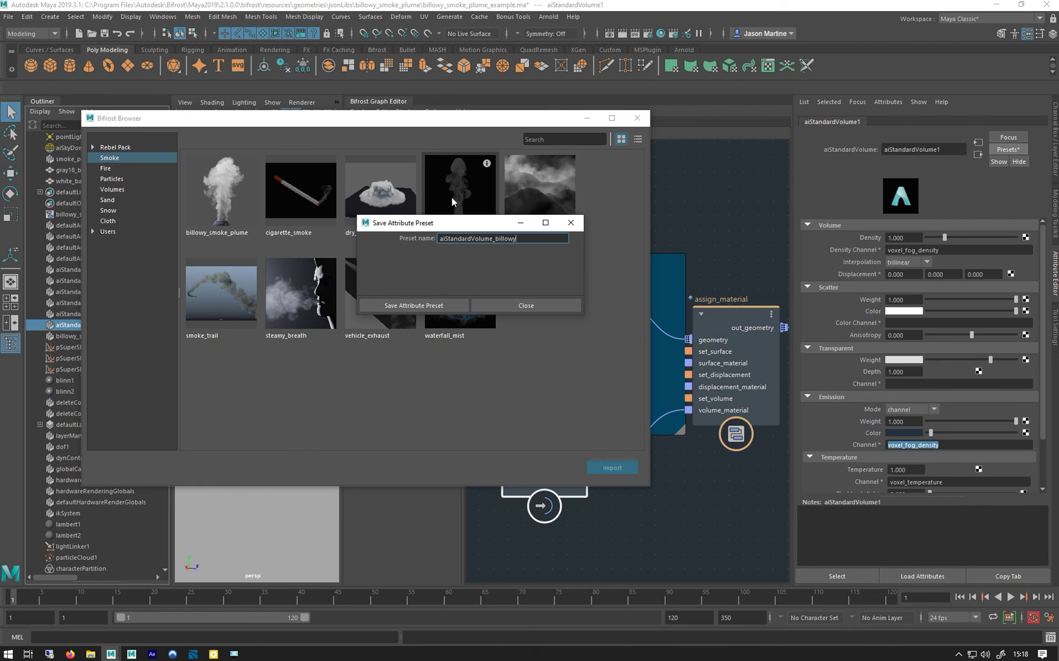
text(_smoke)
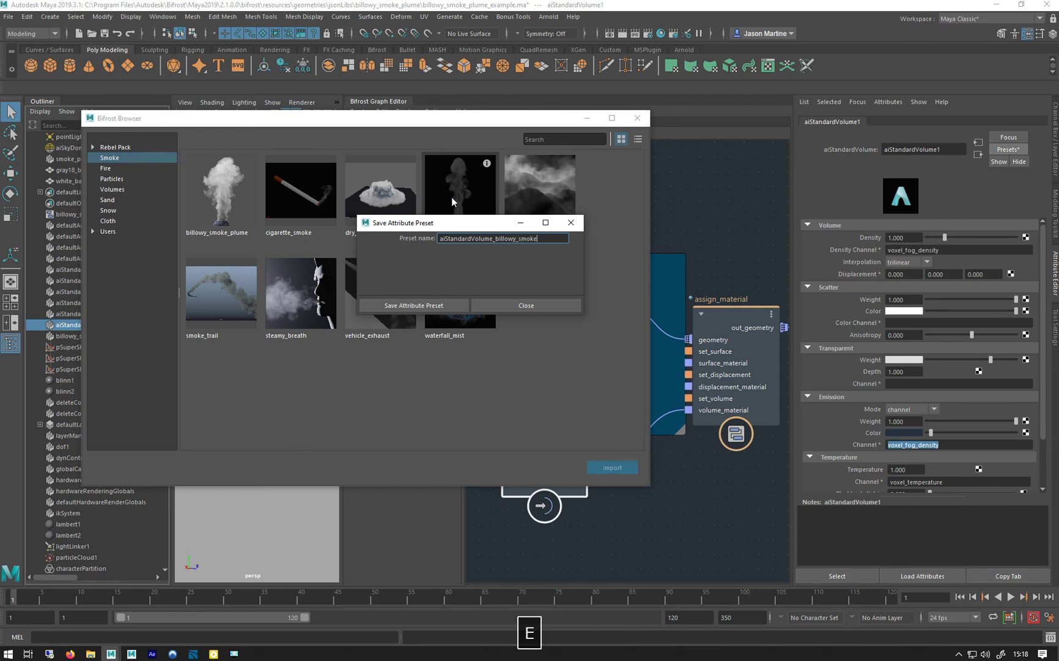
key(Return)
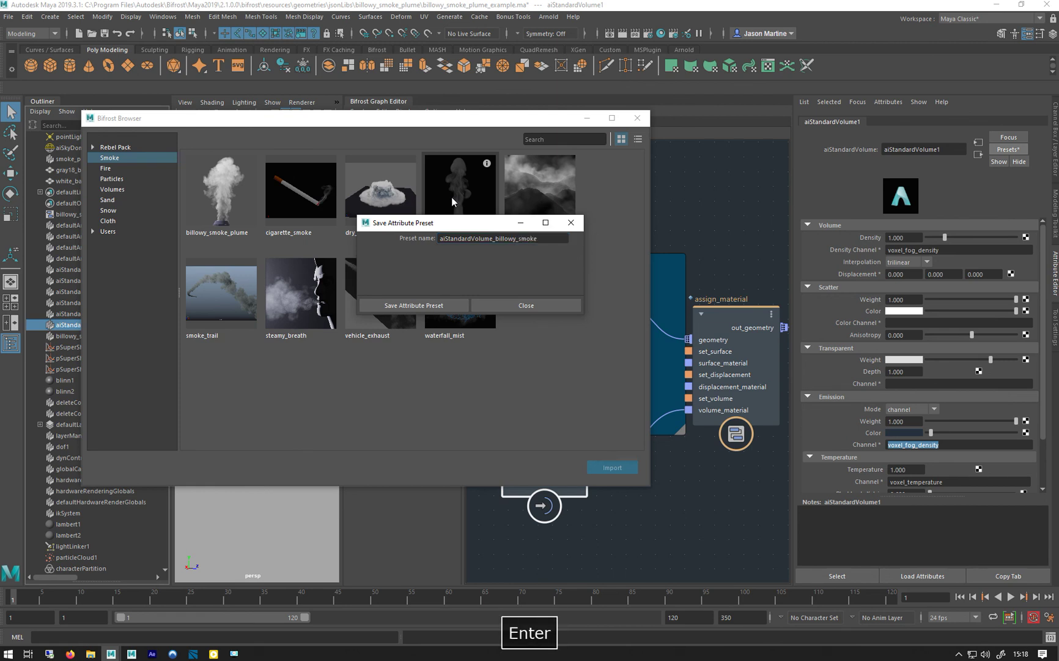
click(395, 306)
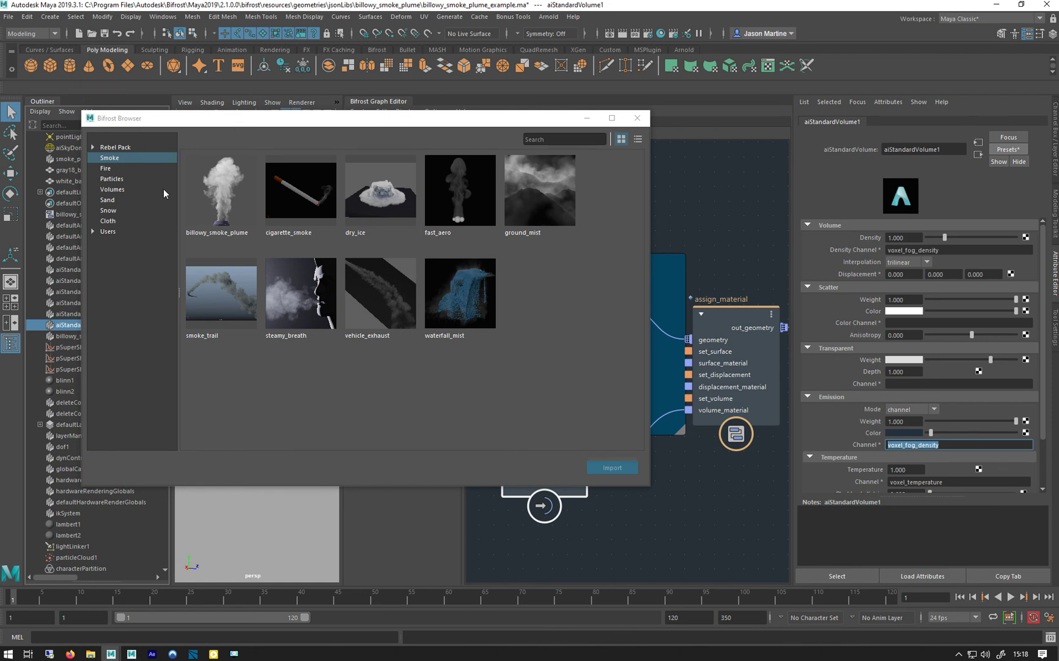
Step: Open the Fire preset flame_torch's example scene, discarding the billowy smoke scene unsaved
click(109, 169)
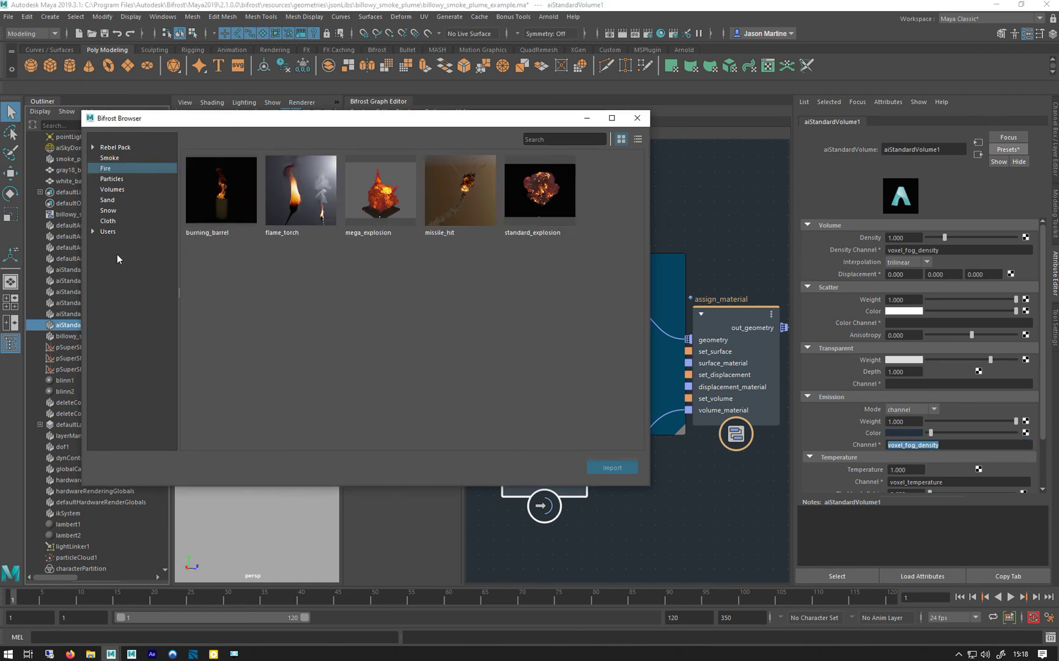
click(521, 205)
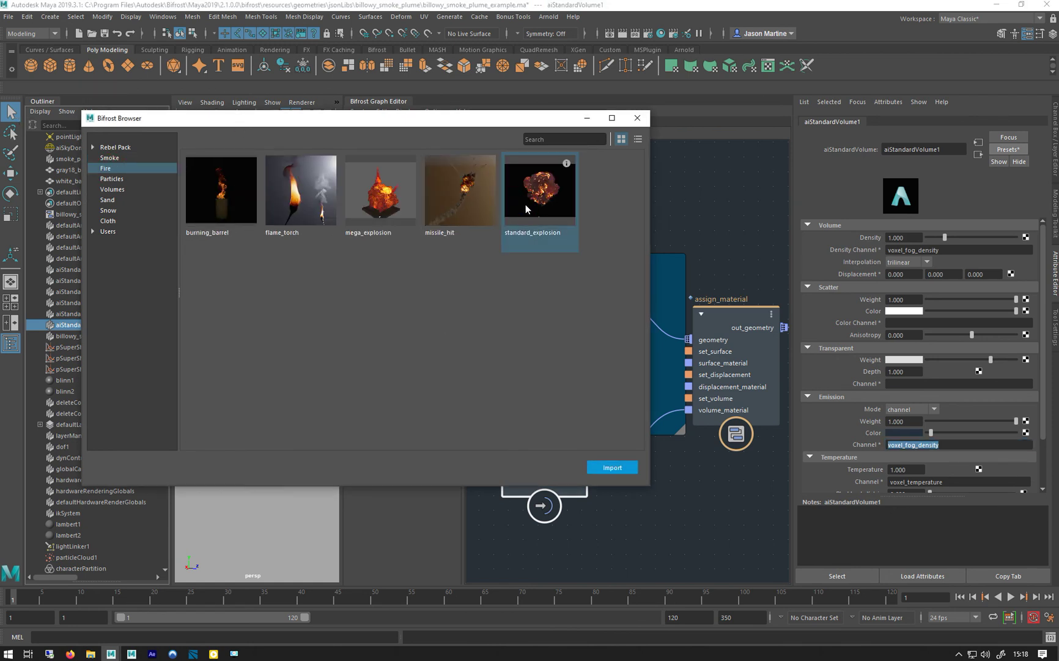
click(277, 195)
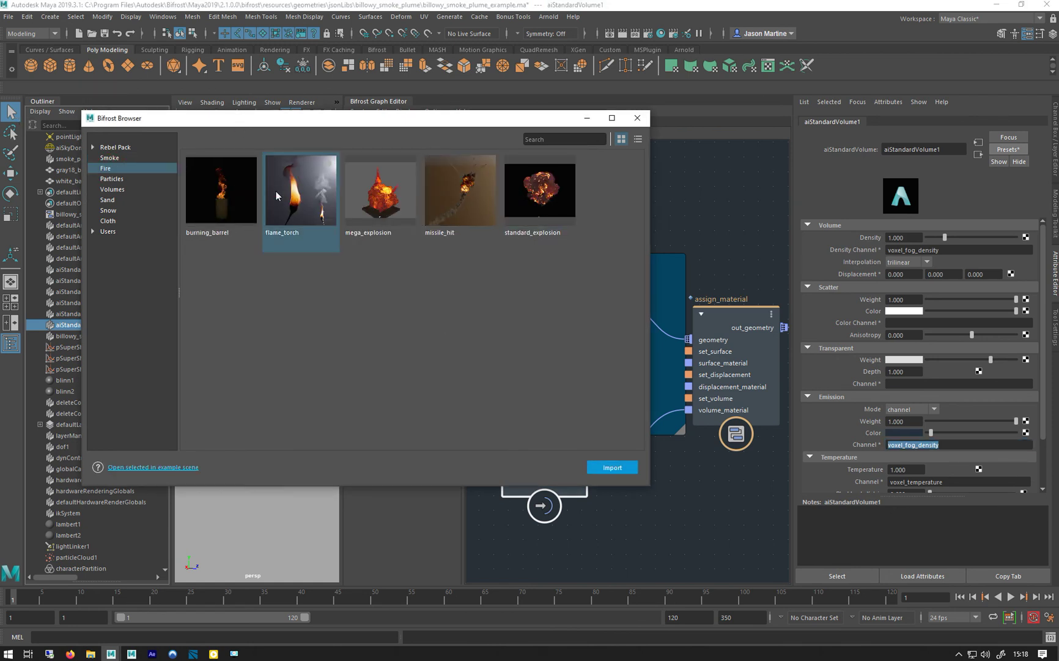
click(122, 469)
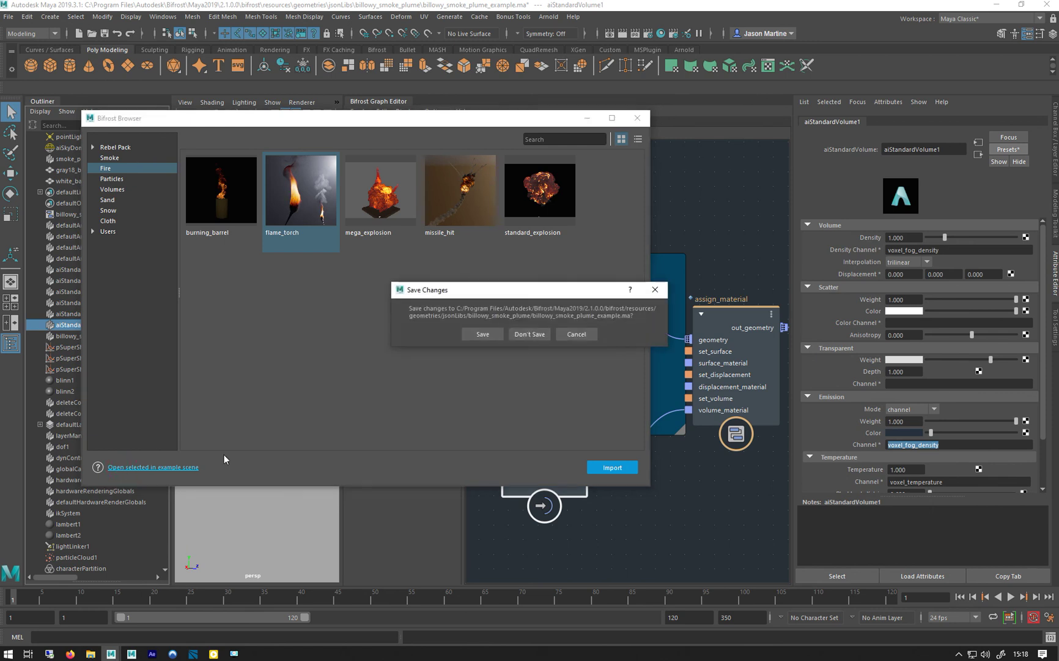
click(530, 334)
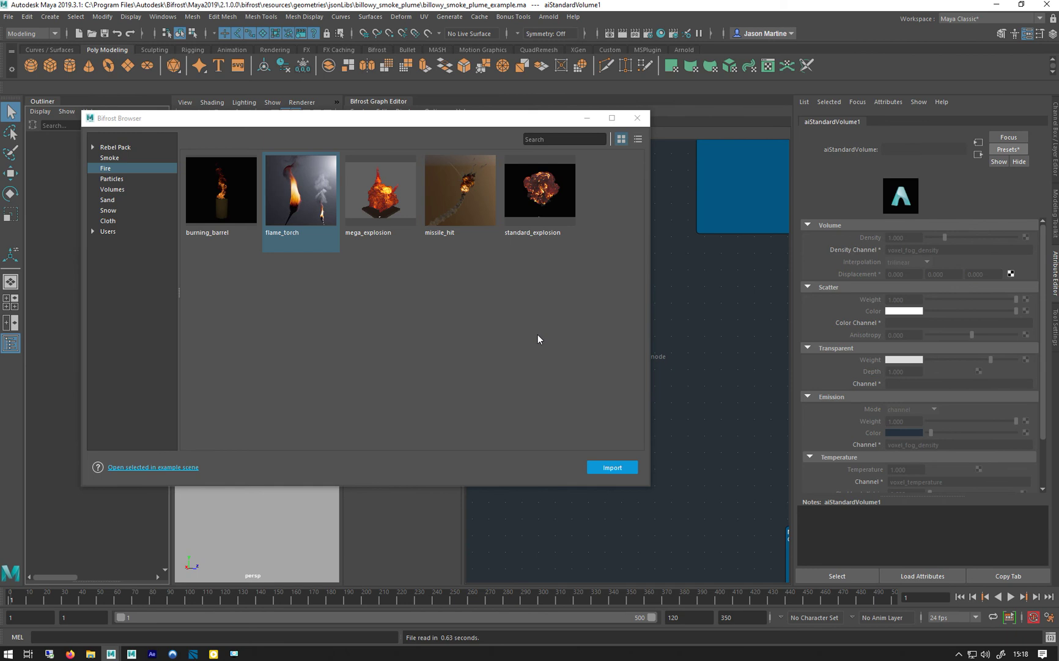
drag(179, 125, 269, 124)
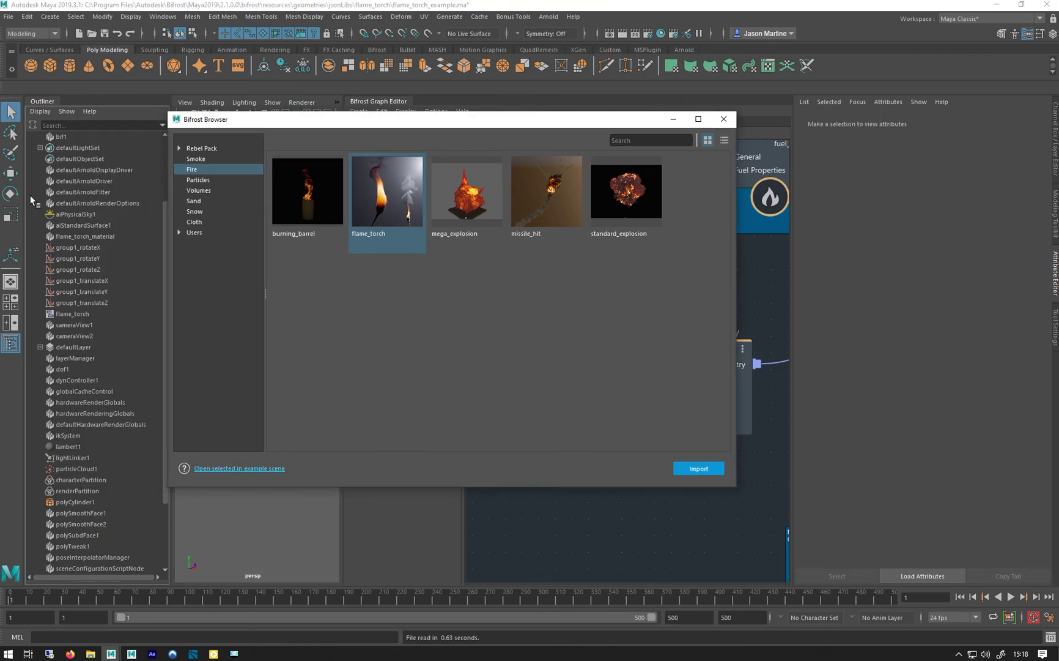
scroll(78, 220, up, 3)
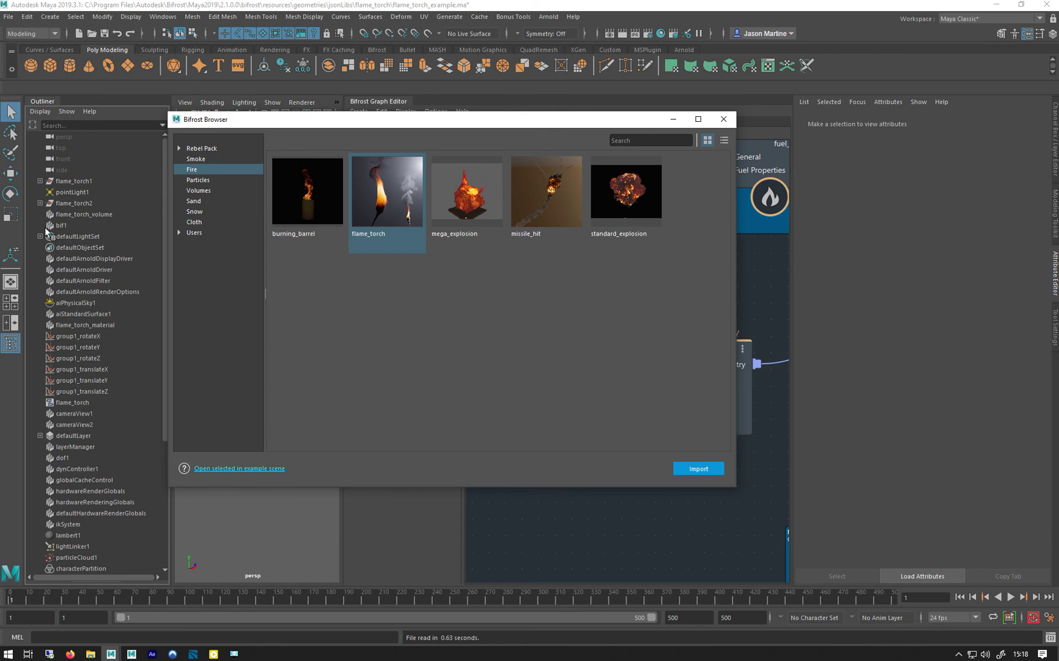
Step: Select flame_torch_material and save its settings as preset flame_torch_material_v01
click(69, 325)
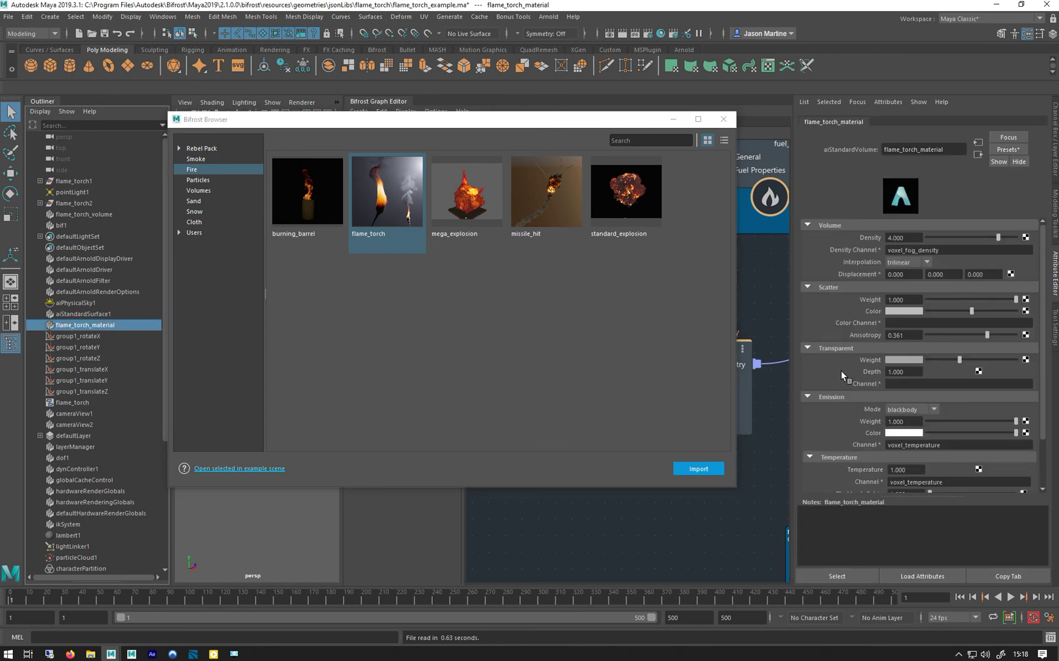
click(1021, 150)
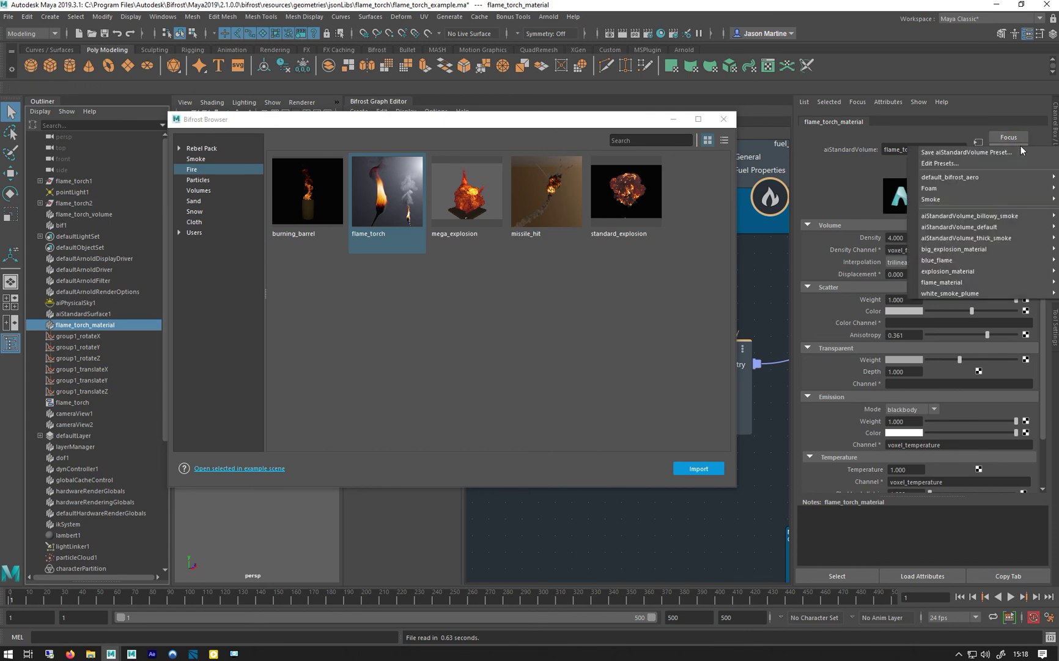
click(952, 153)
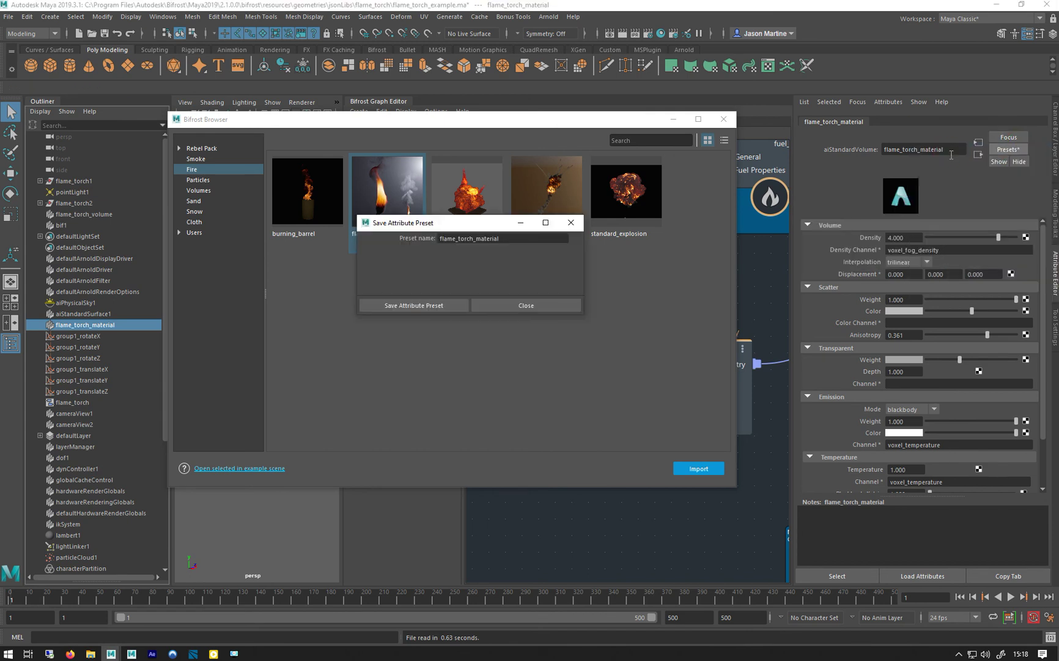
click(517, 237)
text(_v01)
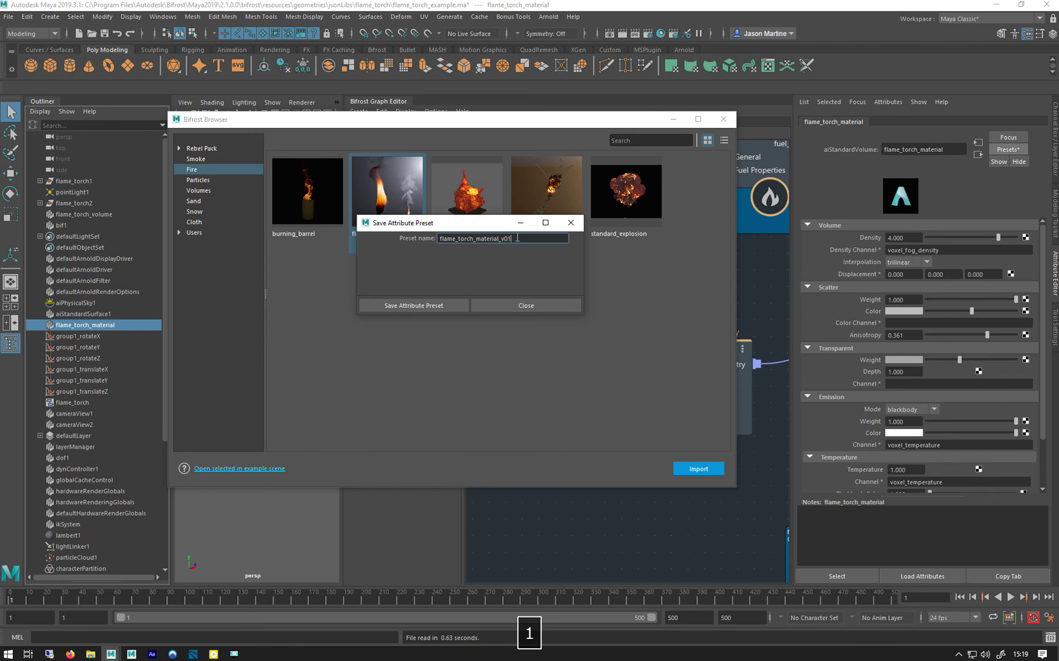
click(415, 304)
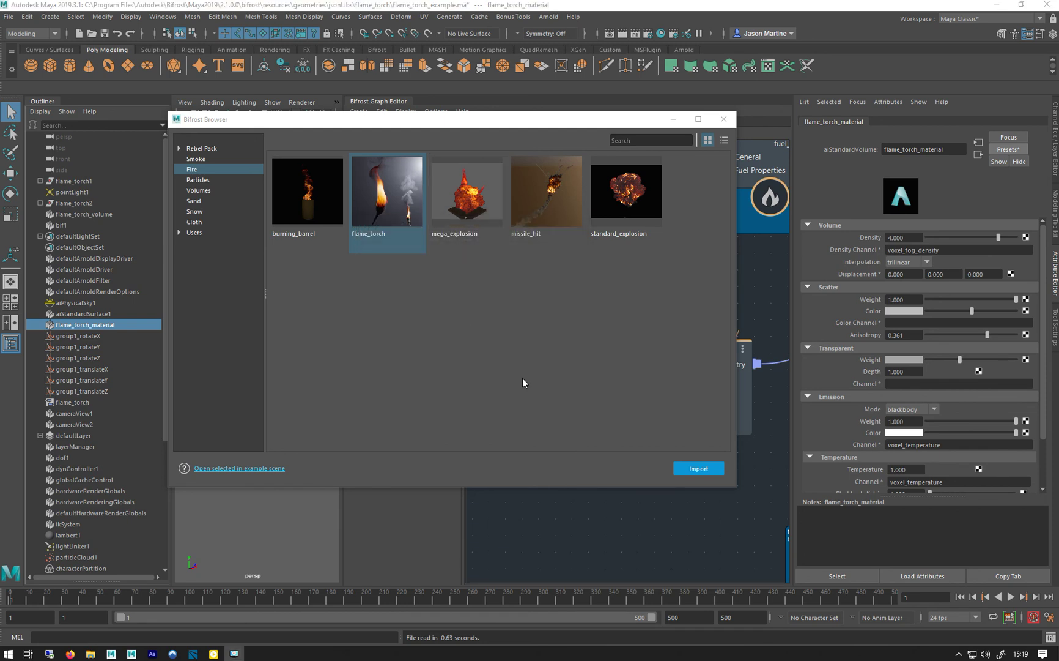
double_click(963, 249)
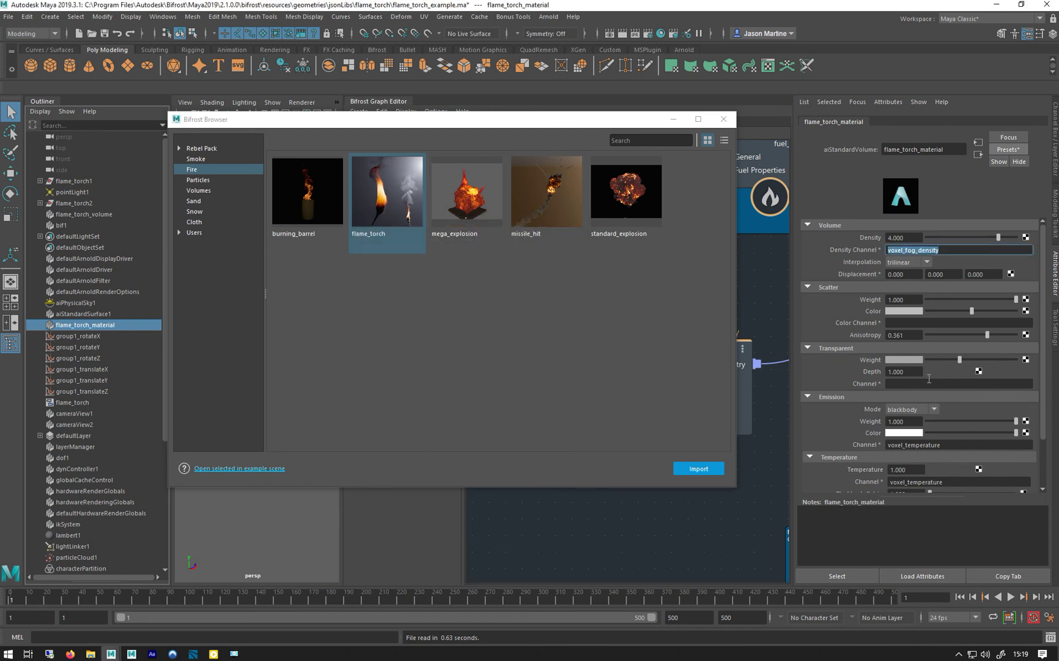
scroll(929, 379, down, 3)
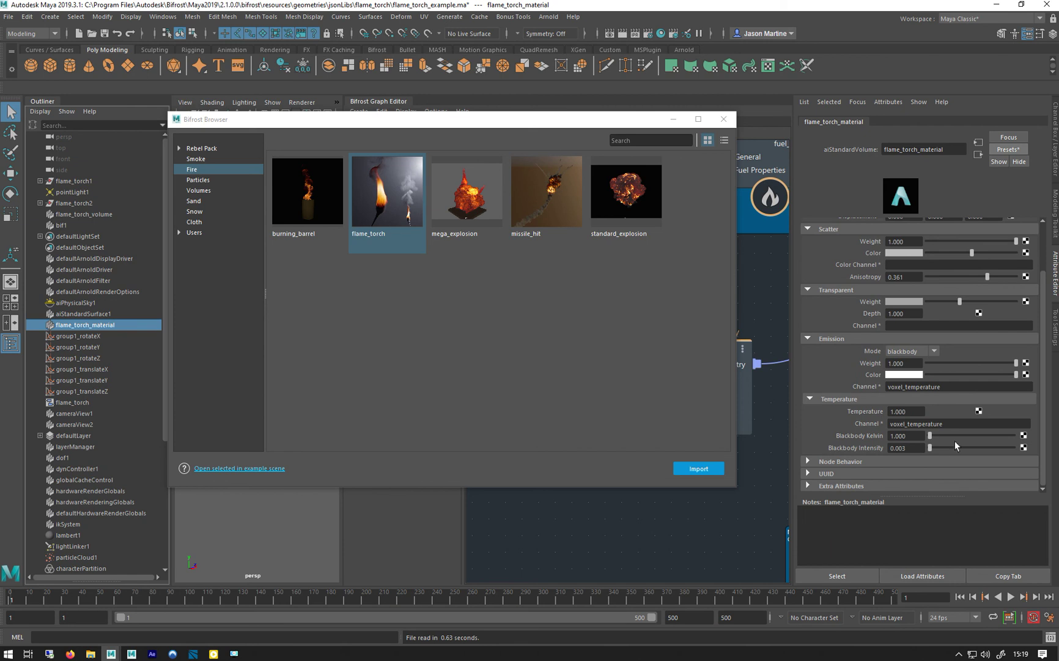
Step: Close the Bifrost Browser and reopen W010_COLLIDER_01_V01.ma from Recent Files without saving
click(726, 117)
click(7, 17)
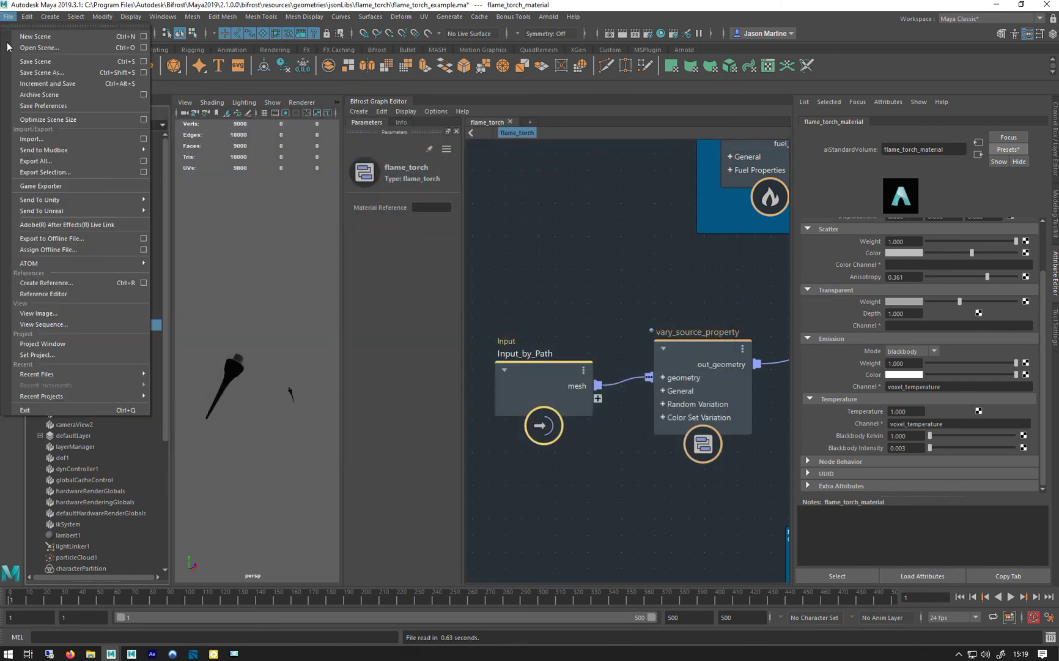
mouse_move(68, 377)
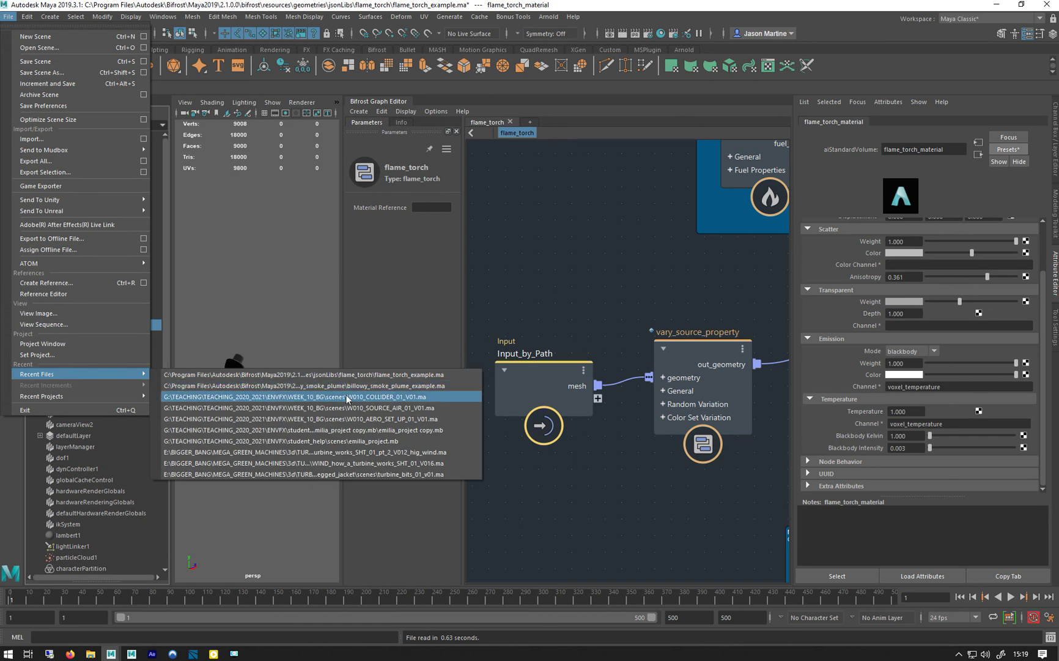
click(314, 398)
click(527, 333)
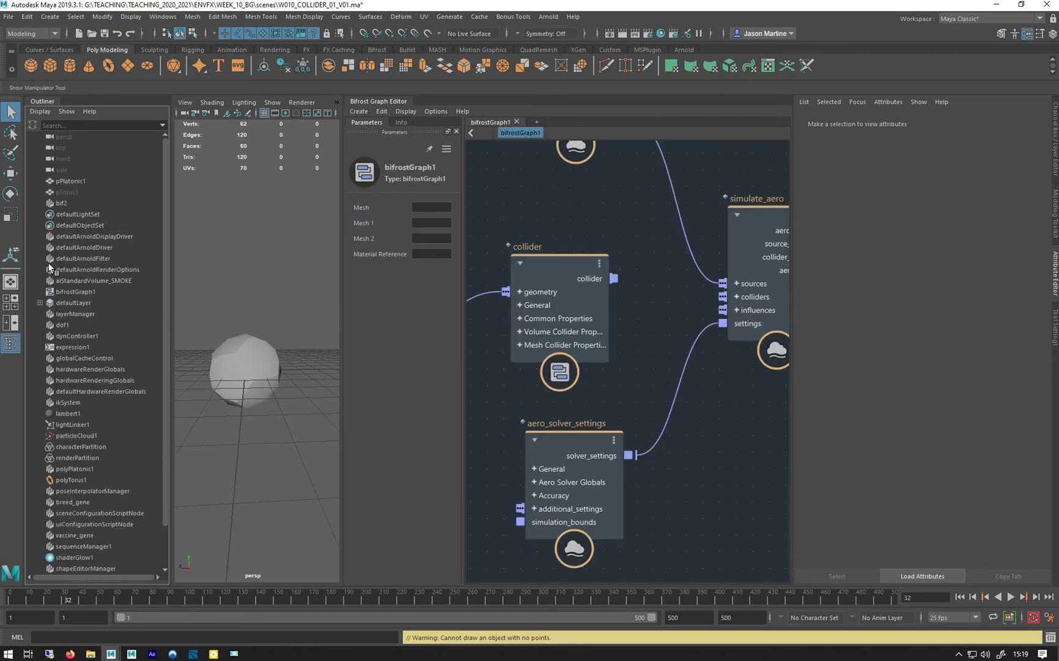
Step: Select aiStandardVolume_SMOKE and replace its settings with the aiStandardVolume_billowy_smoke preset
click(83, 281)
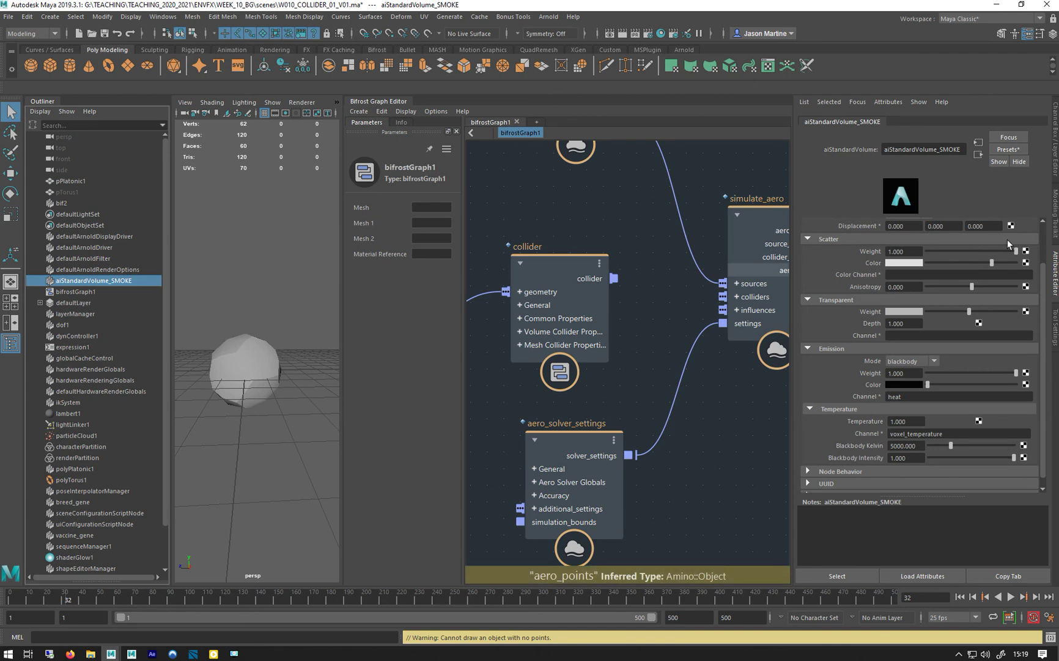
click(1008, 149)
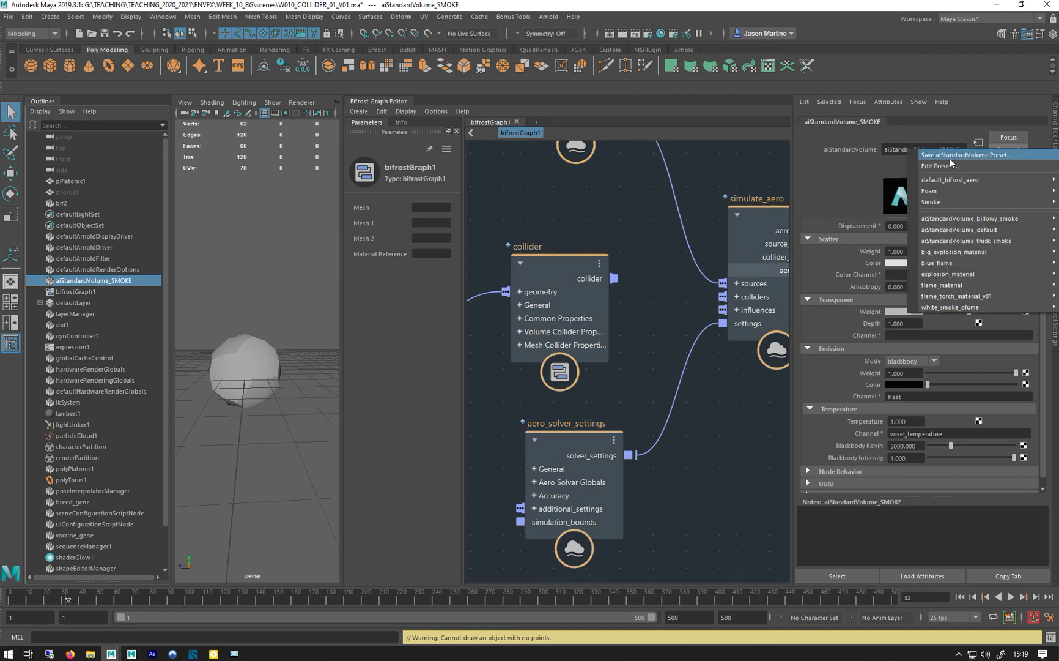
mouse_move(1003, 217)
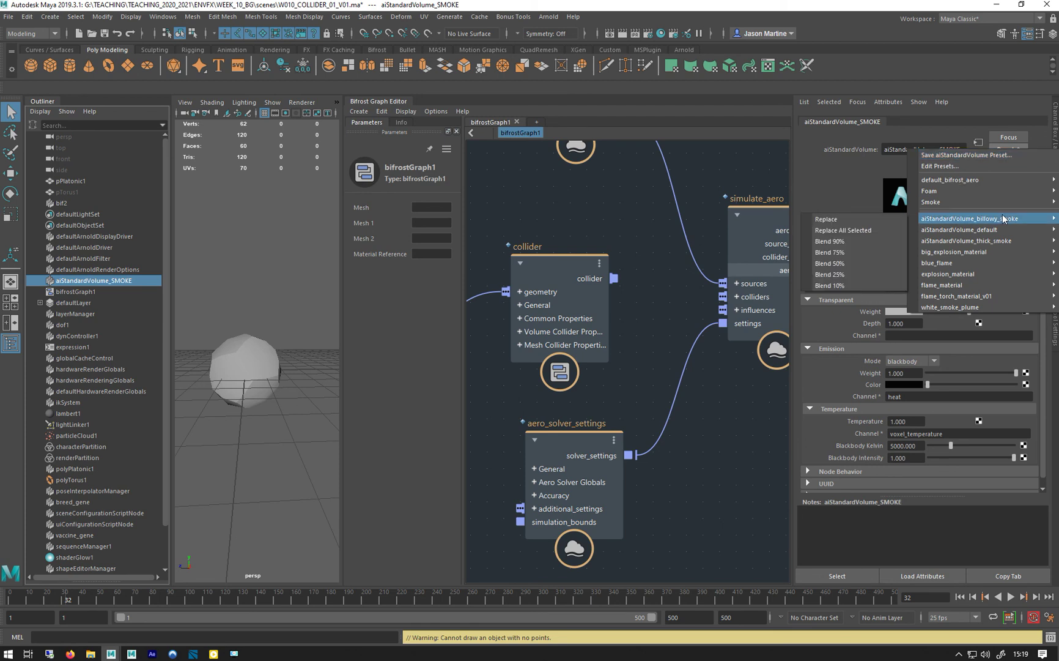
click(824, 219)
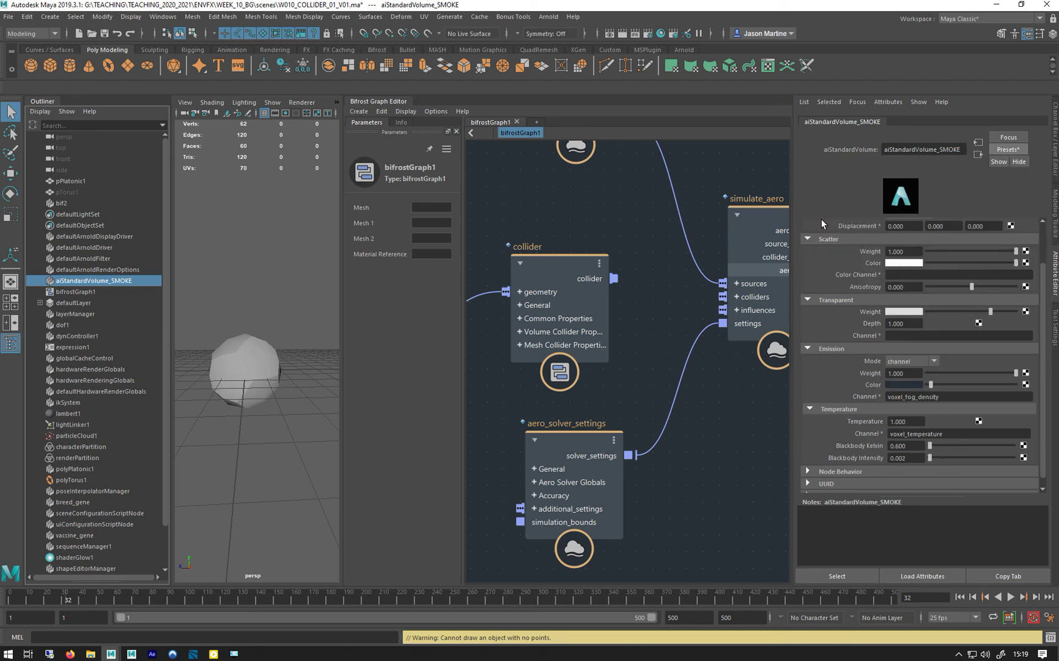
scroll(881, 251, up, 2)
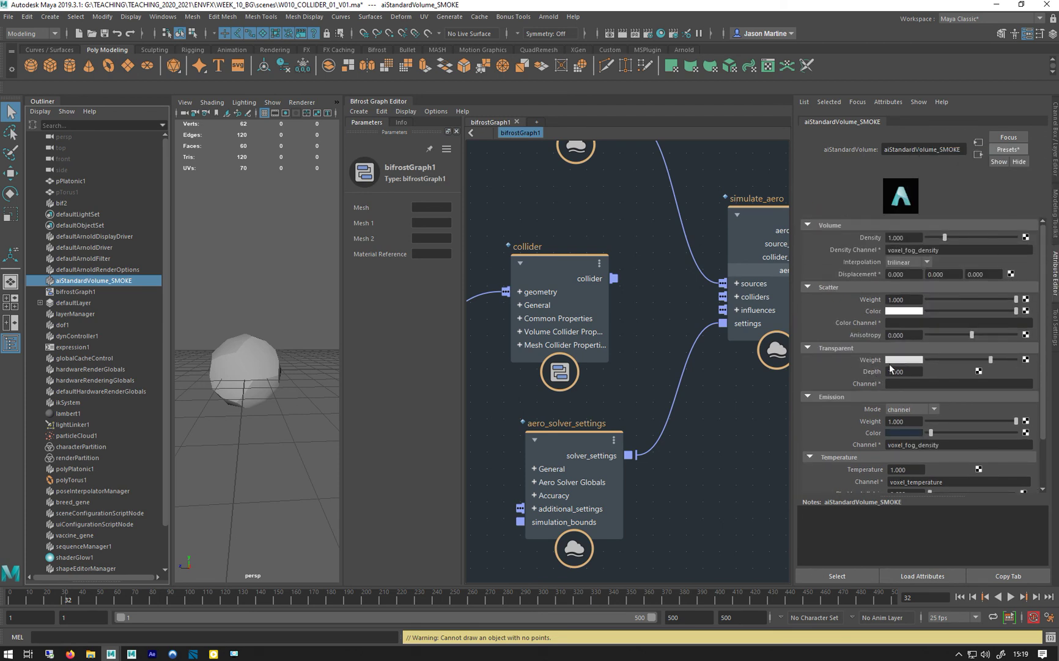